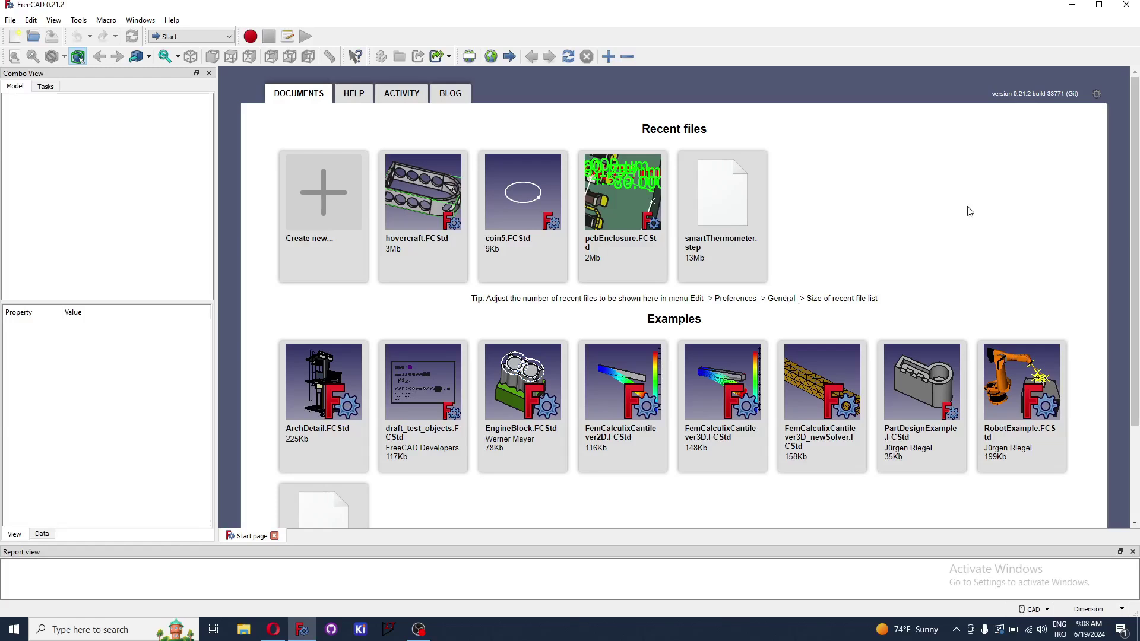
Step: Open the PartDesign workbench documentation from the Start page Help and browse its tool list
{"action": "left_click", "coordinate": [354, 95]}
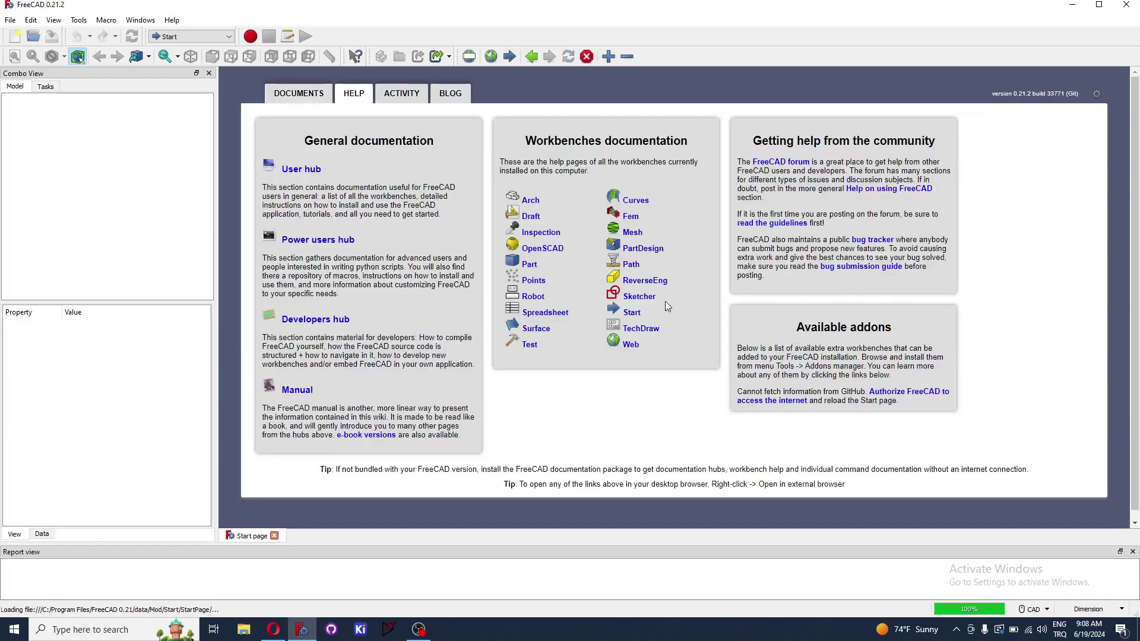
{"action": "left_click", "coordinate": [653, 252]}
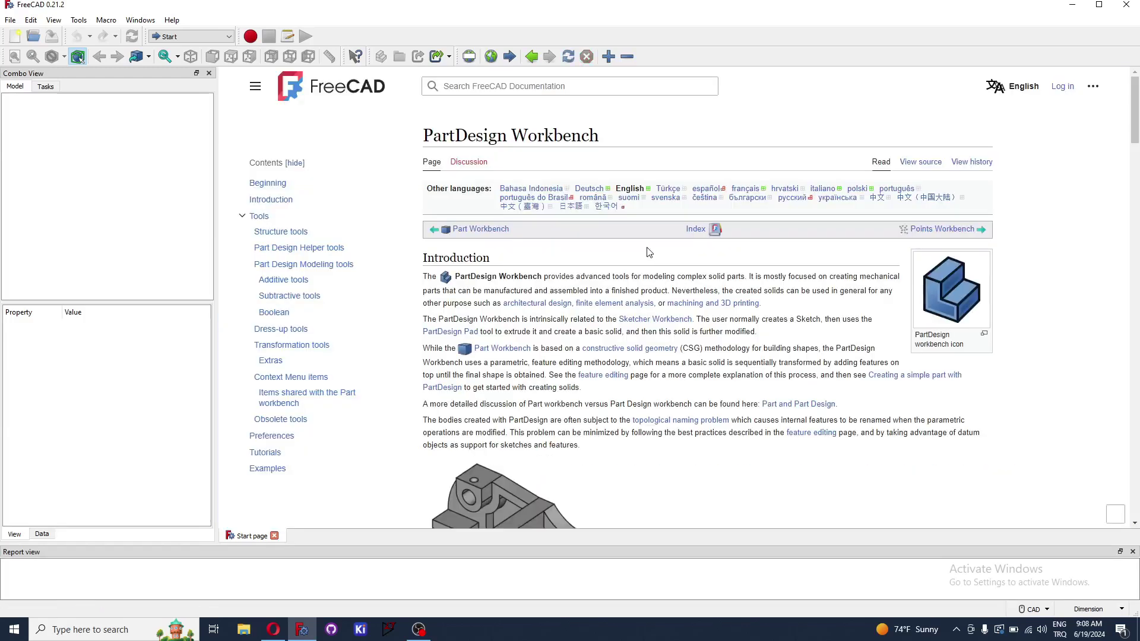
{"action": "scroll", "coordinate": [639, 268], "scroll_direction": "down", "scroll_amount": 5}
{"action": "scroll", "coordinate": [639, 269], "scroll_direction": "down", "scroll_amount": 5}
{"action": "scroll", "coordinate": [642, 267], "scroll_direction": "down", "scroll_amount": 6}
{"action": "scroll", "coordinate": [646, 266], "scroll_direction": "down", "scroll_amount": 3}
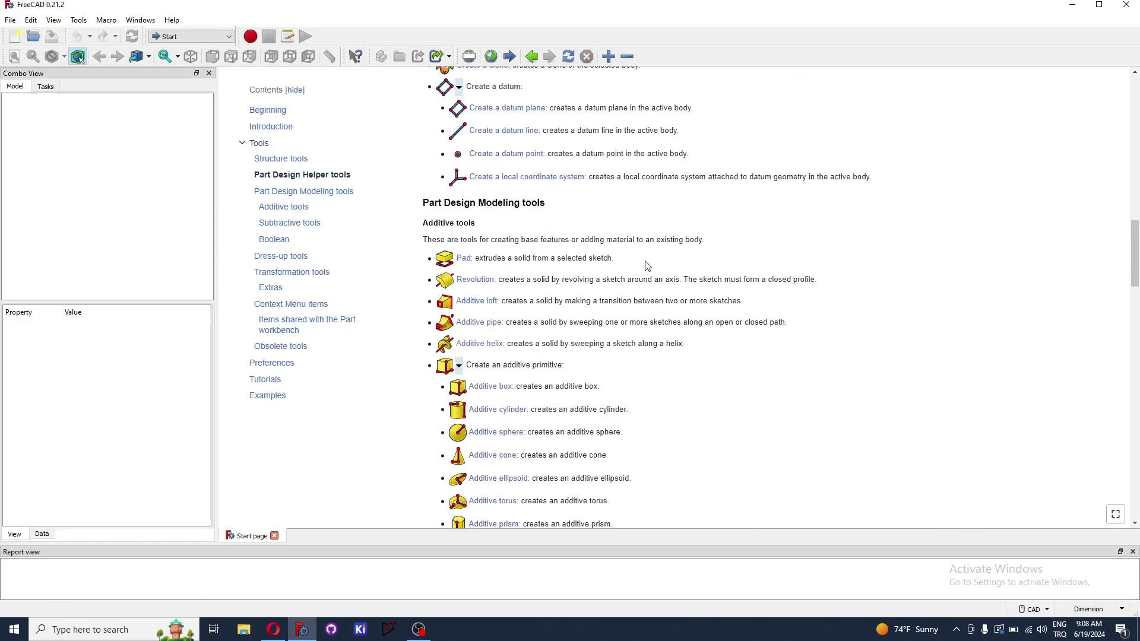
Step: Read the Additive helix documentation page through its options and examples, then return to the top
{"action": "left_click", "coordinate": [492, 344]}
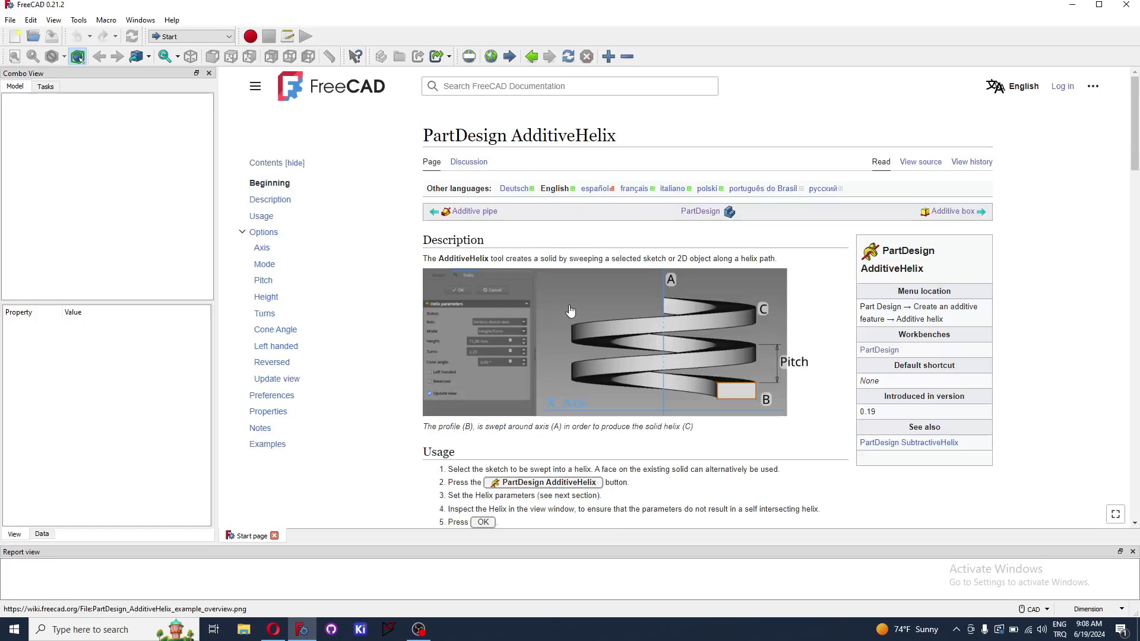
{"action": "scroll", "coordinate": [570, 310], "scroll_direction": "down", "scroll_amount": 1}
{"action": "scroll", "coordinate": [570, 310], "scroll_direction": "down", "scroll_amount": 2}
{"action": "scroll", "coordinate": [569, 312], "scroll_direction": "down", "scroll_amount": 2}
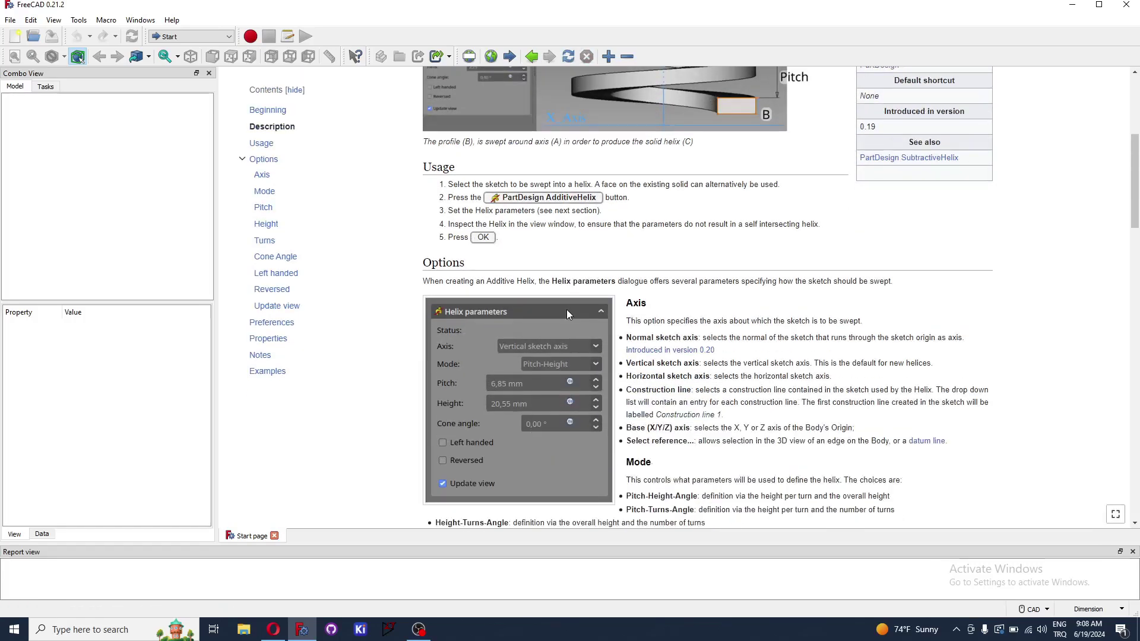
{"action": "scroll", "coordinate": [568, 315], "scroll_direction": "down", "scroll_amount": 1}
{"action": "scroll", "coordinate": [568, 315], "scroll_direction": "down", "scroll_amount": 5}
{"action": "scroll", "coordinate": [570, 313], "scroll_direction": "down", "scroll_amount": 3}
{"action": "scroll", "coordinate": [571, 312], "scroll_direction": "down", "scroll_amount": 4}
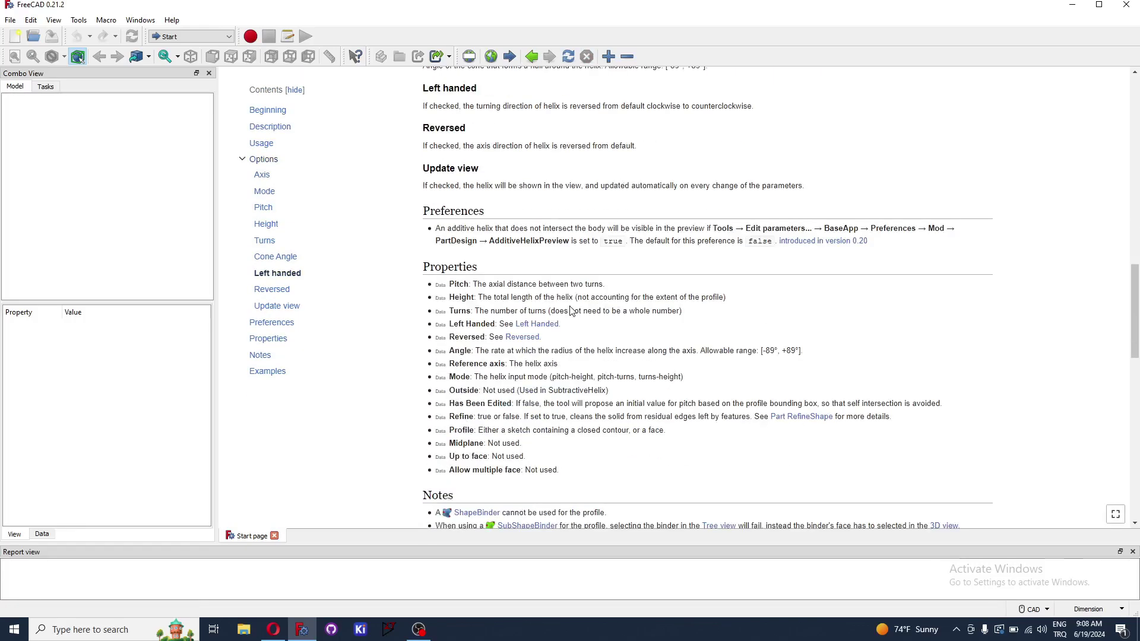
{"action": "scroll", "coordinate": [573, 311], "scroll_direction": "down", "scroll_amount": 3}
{"action": "scroll", "coordinate": [571, 306], "scroll_direction": "down", "scroll_amount": 3}
{"action": "scroll", "coordinate": [570, 304], "scroll_direction": "down", "scroll_amount": 4}
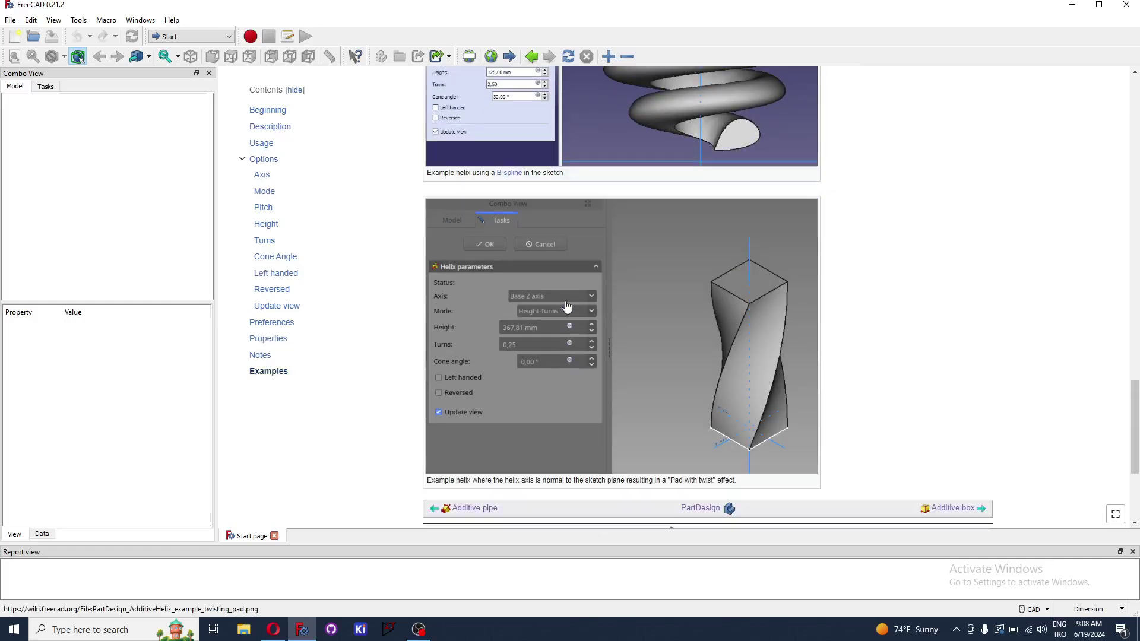
{"action": "scroll", "coordinate": [569, 303], "scroll_direction": "up", "scroll_amount": 4}
{"action": "scroll", "coordinate": [568, 304], "scroll_direction": "up", "scroll_amount": 5}
{"action": "scroll", "coordinate": [568, 300], "scroll_direction": "up", "scroll_amount": 5}
{"action": "scroll", "coordinate": [567, 297], "scroll_direction": "up", "scroll_amount": 3}
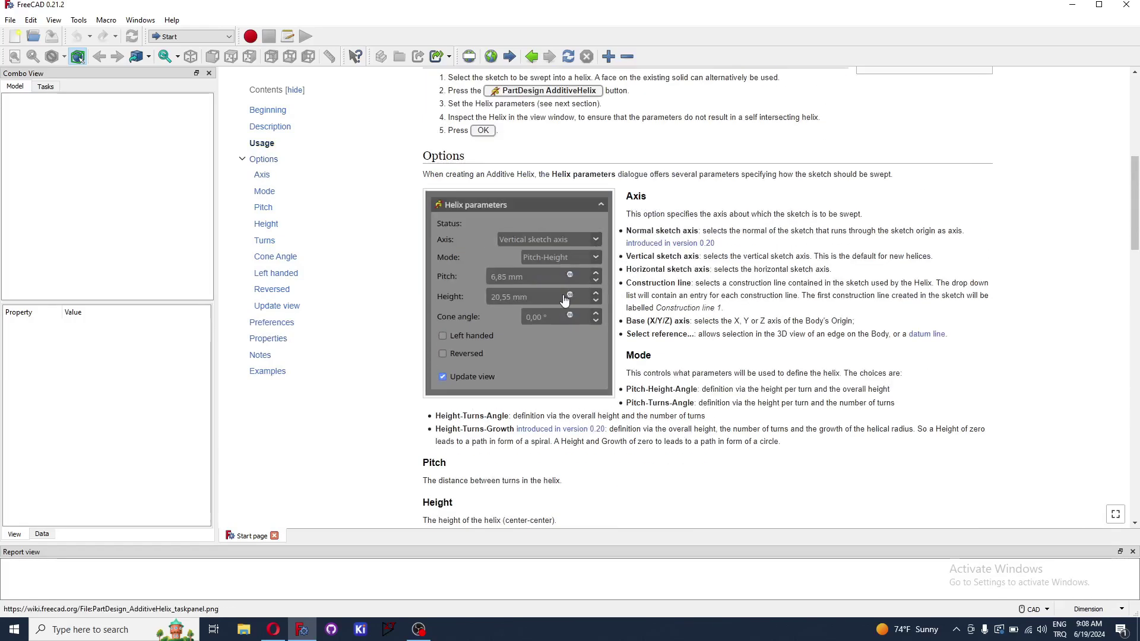
{"action": "scroll", "coordinate": [567, 294], "scroll_direction": "up", "scroll_amount": 5}
{"action": "scroll", "coordinate": [568, 297], "scroll_direction": "up", "scroll_amount": 2}
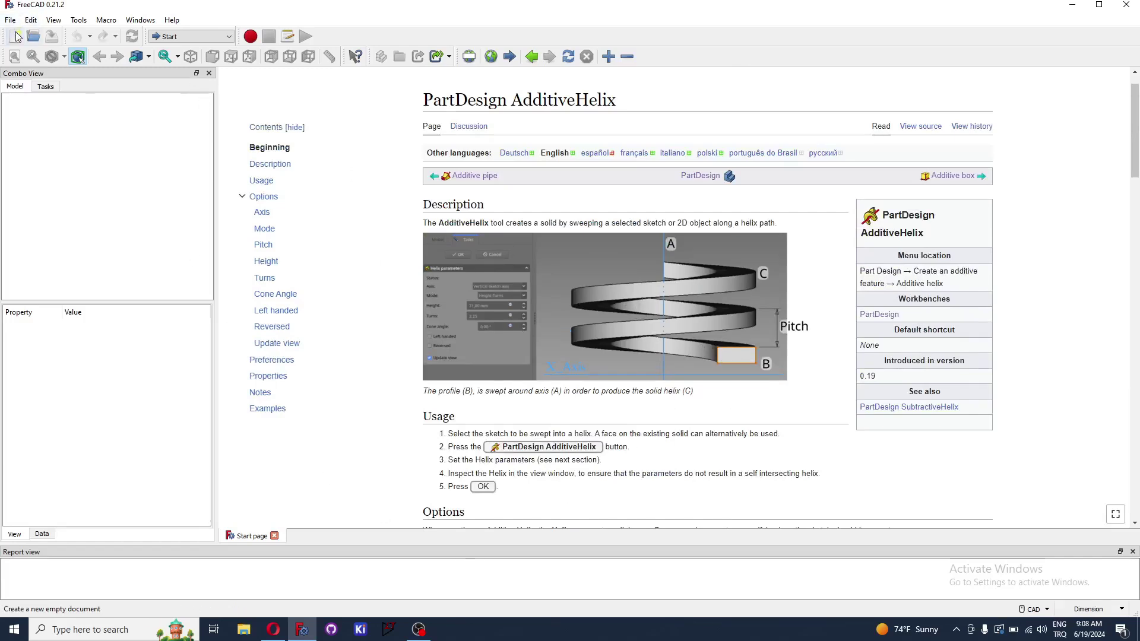
Step: Switch to Part Design, create a new document with a body, and start a new sketch
{"action": "left_click", "coordinate": [196, 36]}
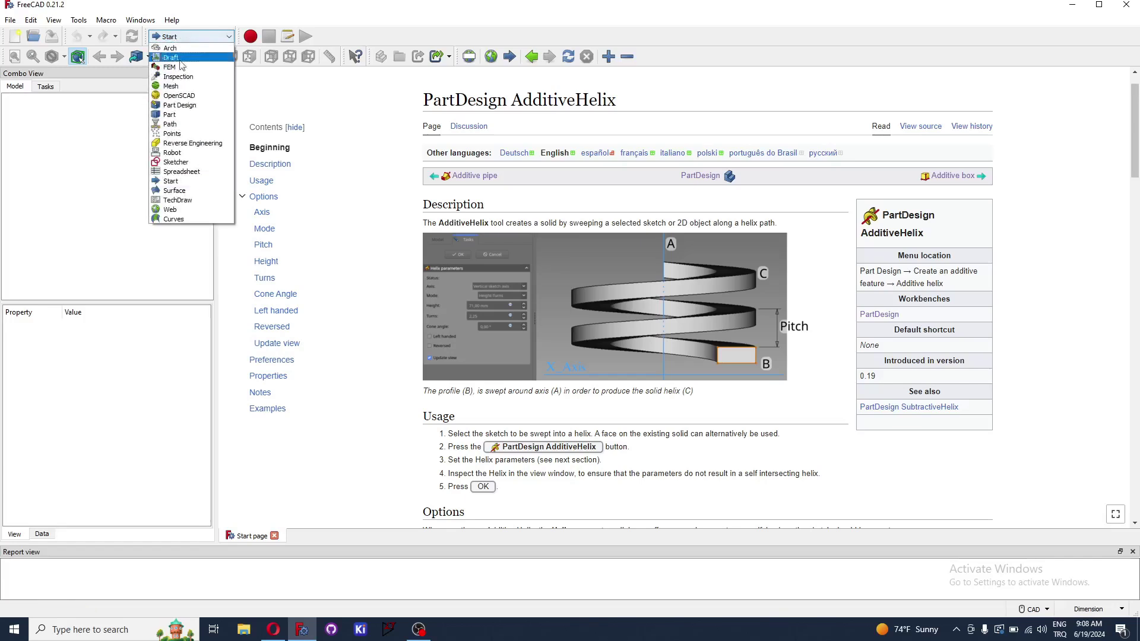
{"action": "left_click", "coordinate": [210, 105]}
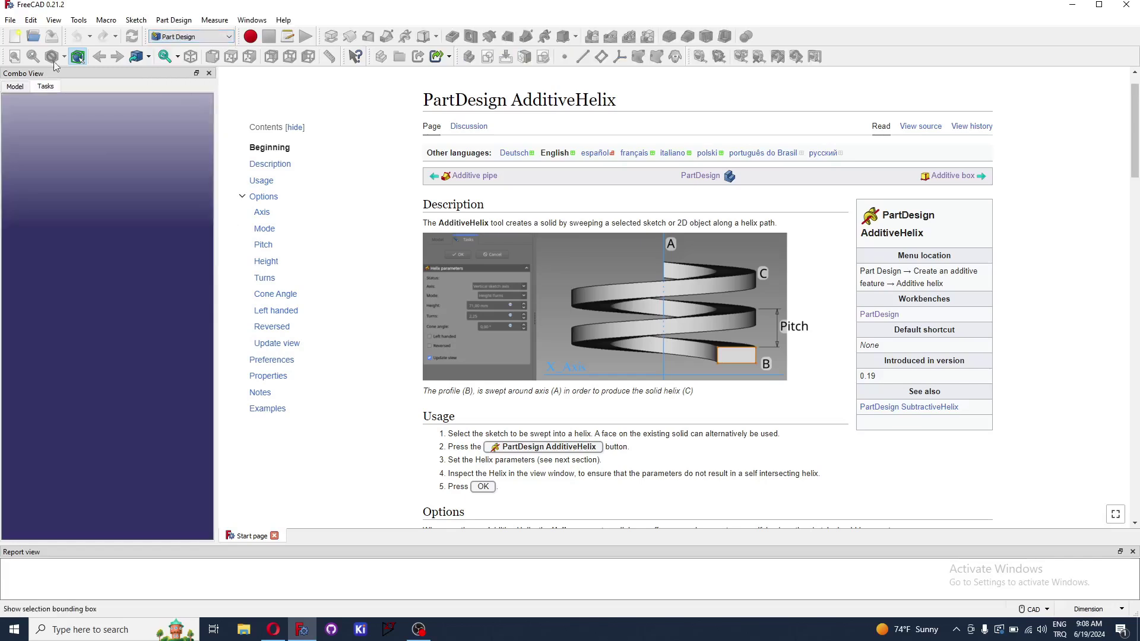
{"action": "left_click", "coordinate": [17, 37]}
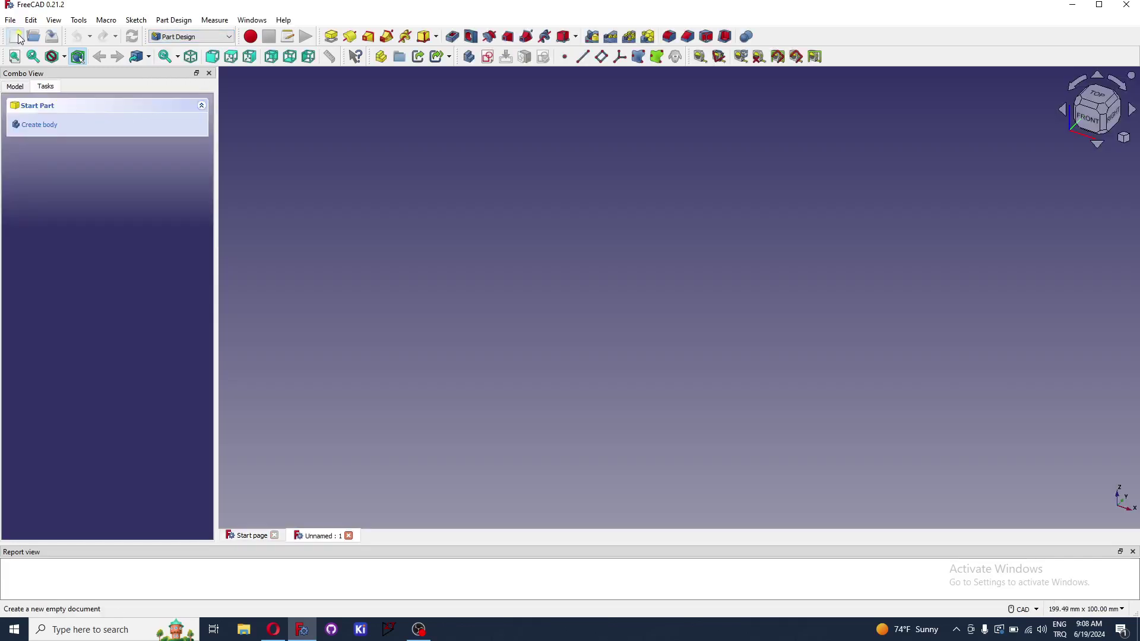
{"action": "left_click", "coordinate": [44, 125]}
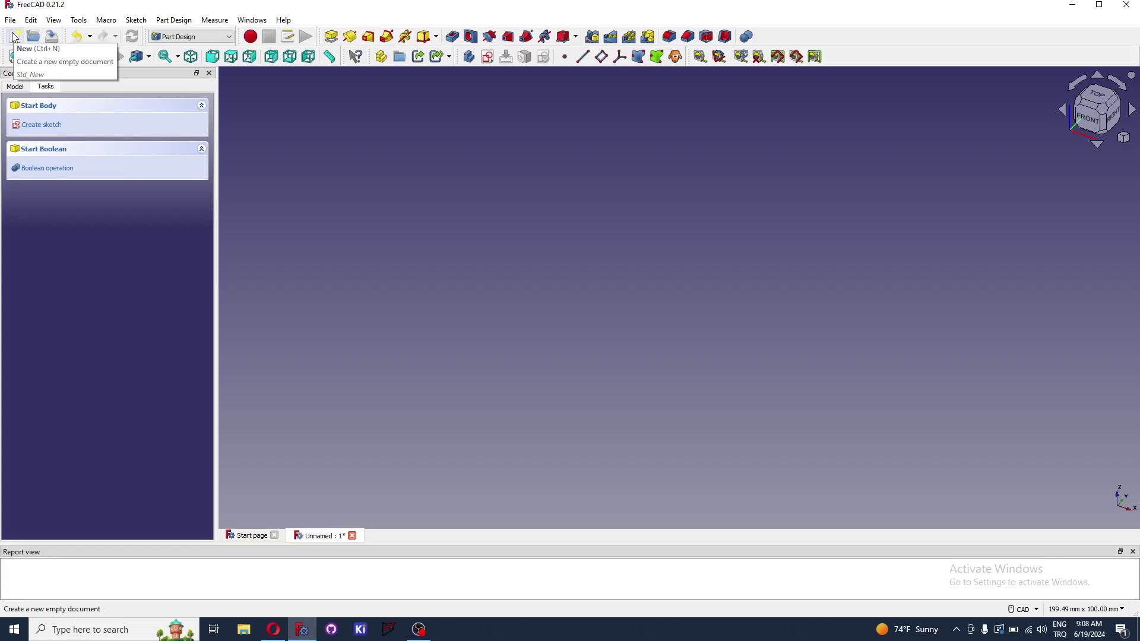
{"action": "left_click", "coordinate": [50, 127]}
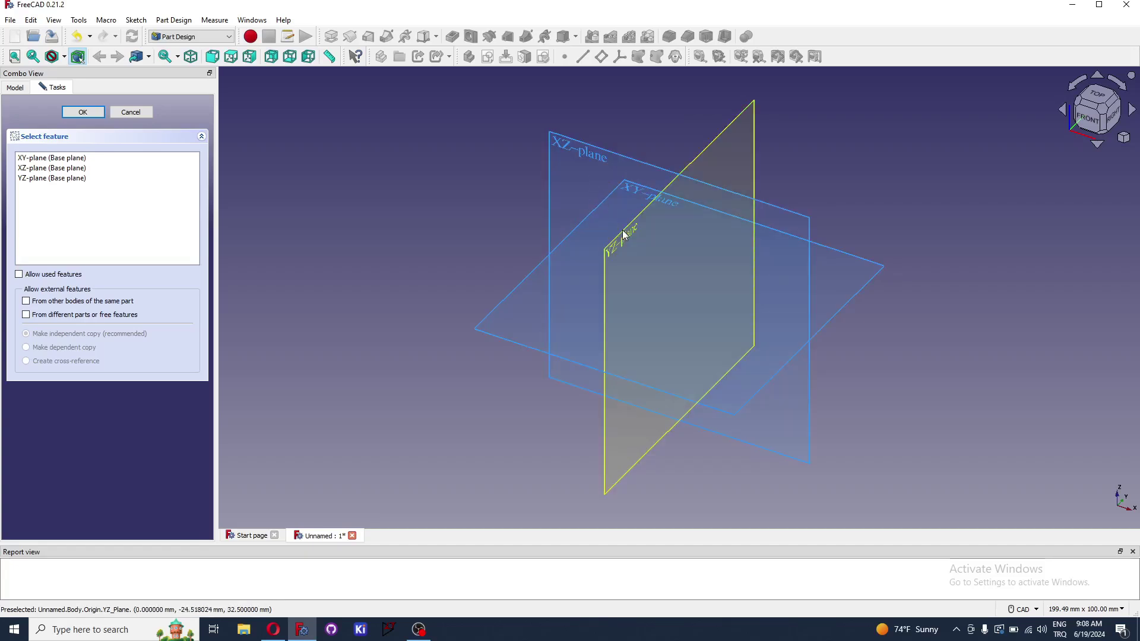
Step: Draw a centred rectangle on the XY-plane with its centre at the origin
{"action": "left_click", "coordinate": [498, 337]}
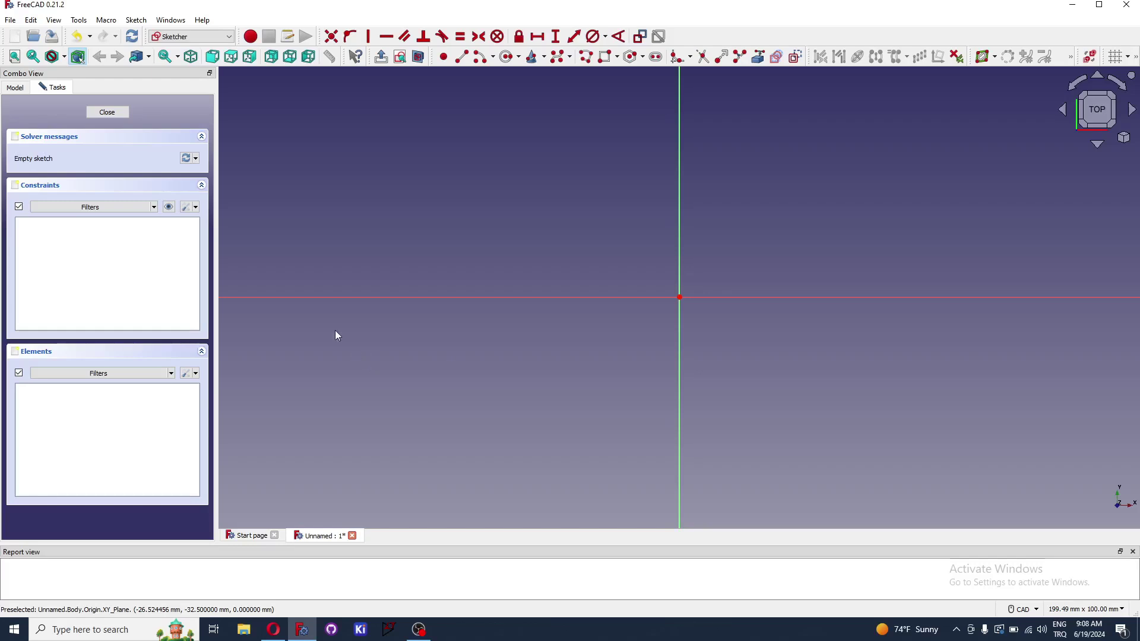
{"action": "left_click", "coordinate": [619, 57]}
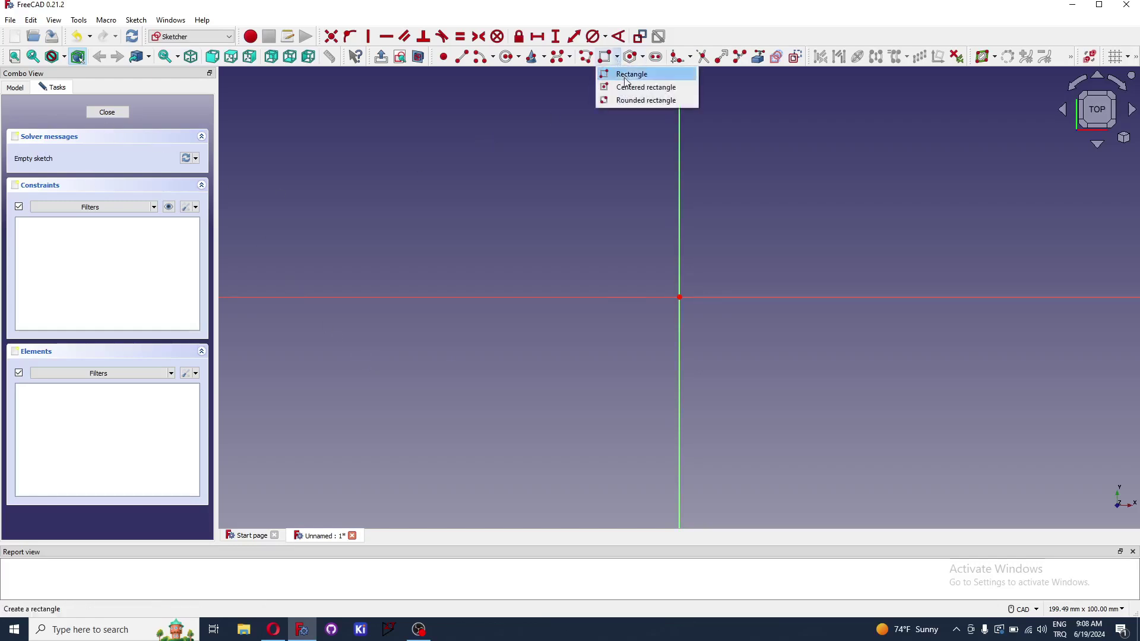
{"action": "left_click", "coordinate": [651, 92]}
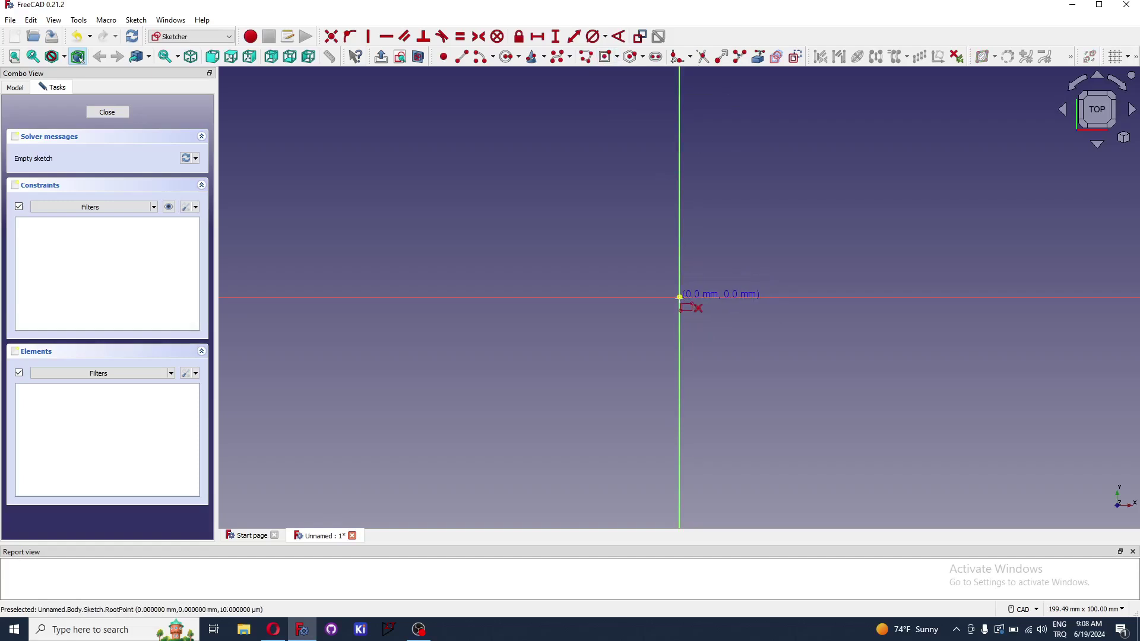
{"action": "scroll", "coordinate": [680, 296], "scroll_direction": "up", "scroll_amount": 5}
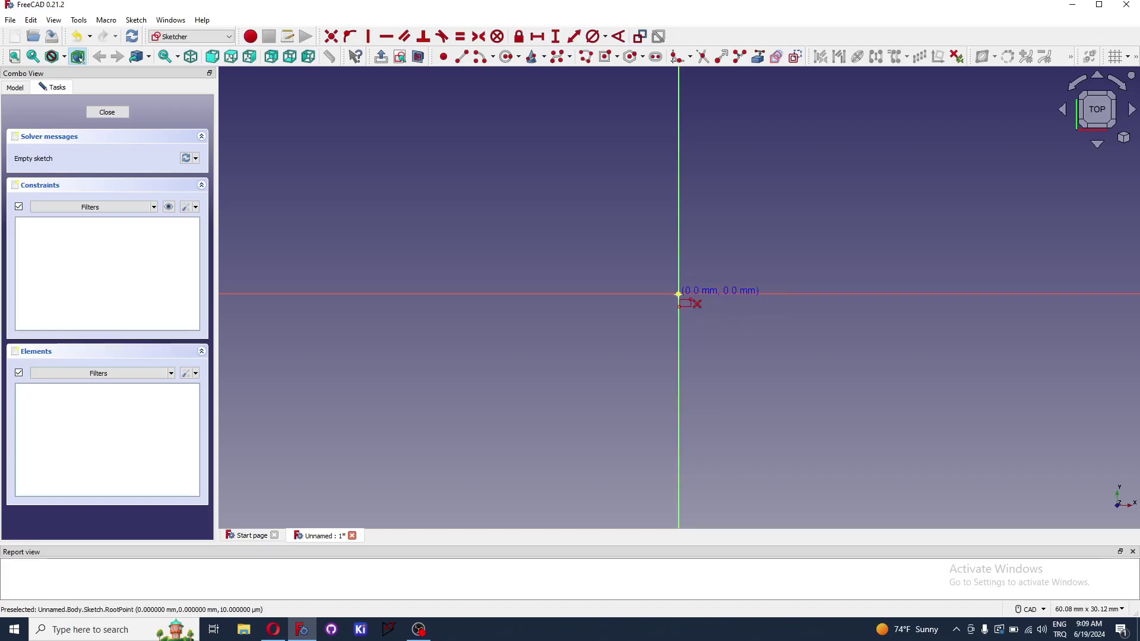
{"action": "left_click", "coordinate": [678, 294]}
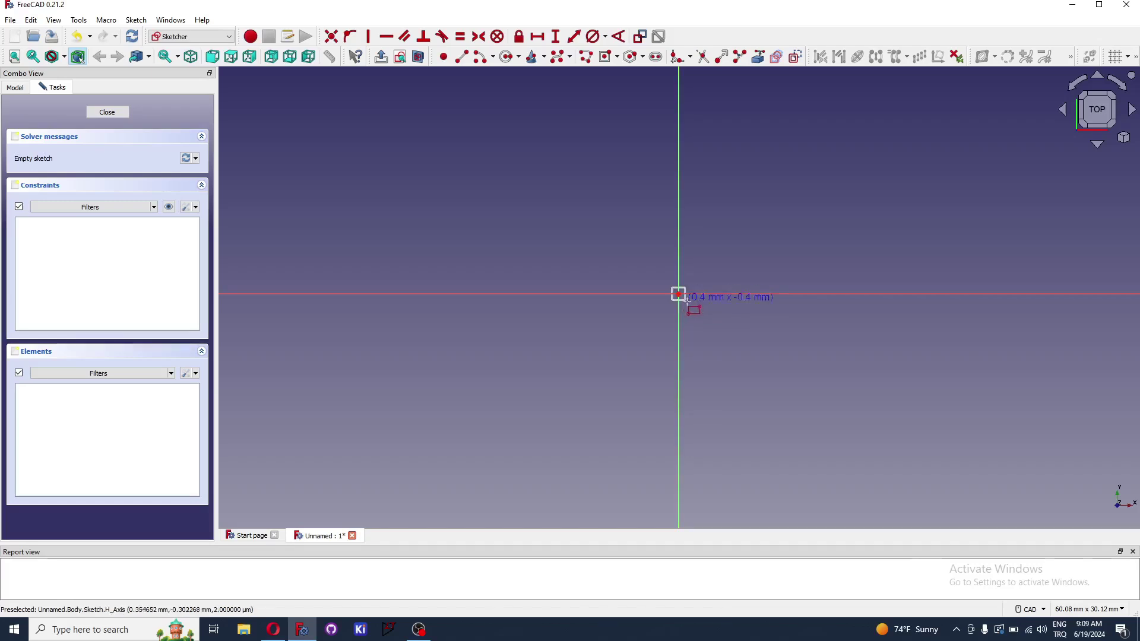
{"action": "left_click", "coordinate": [754, 328]}
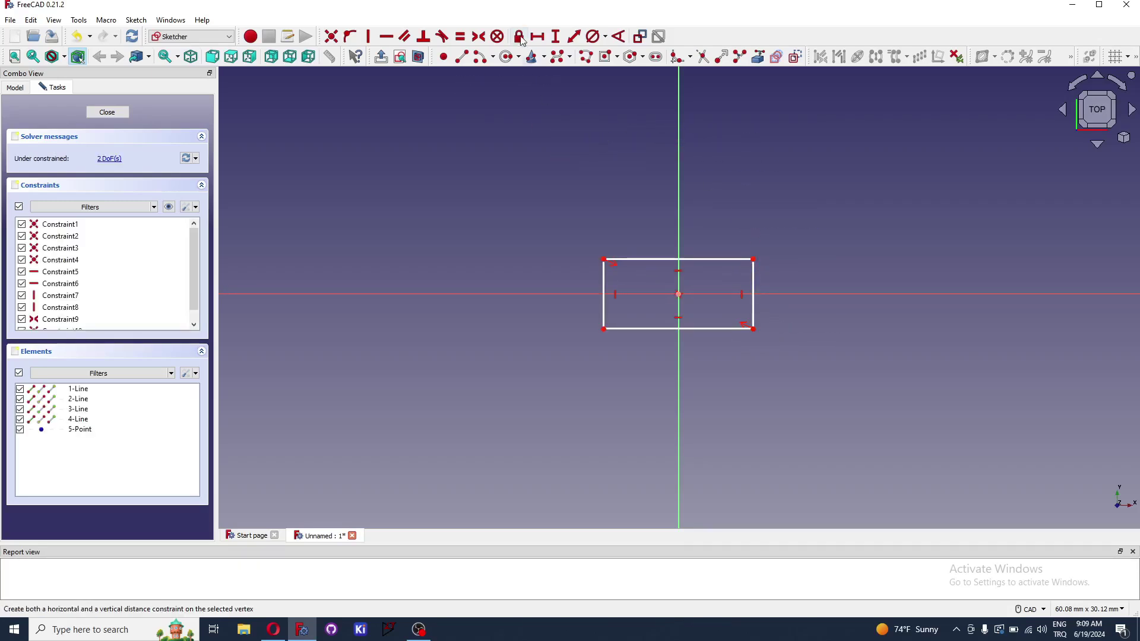
Step: Constrain the rectangle's top edge to 5 mm and its right edge to 3 mm
{"action": "left_click", "coordinate": [721, 260]}
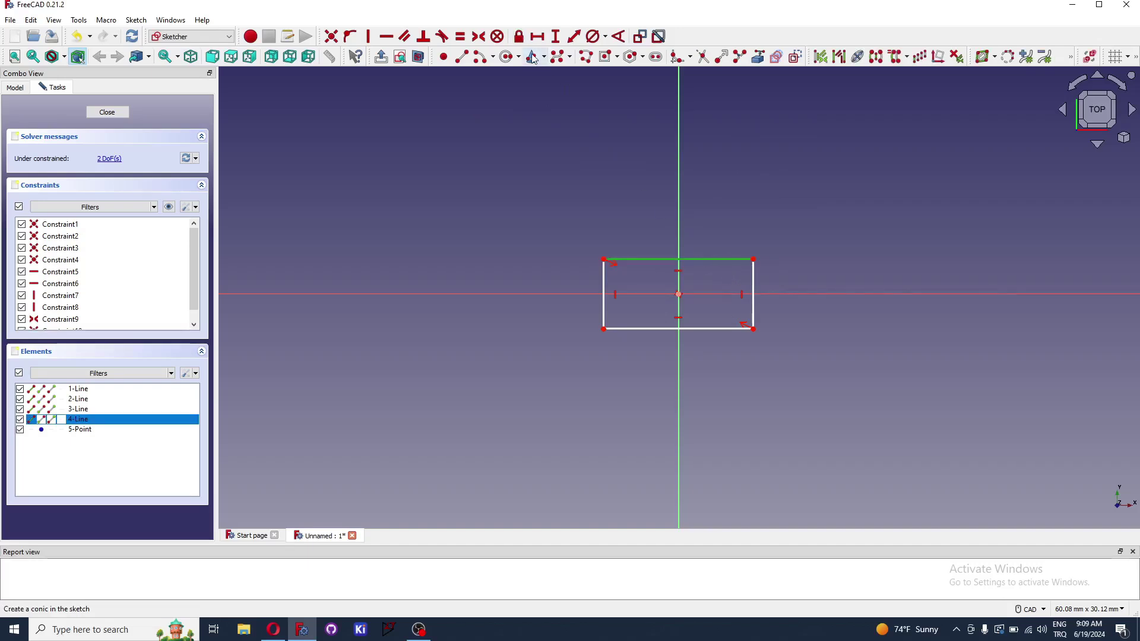
{"action": "left_click", "coordinate": [539, 37]}
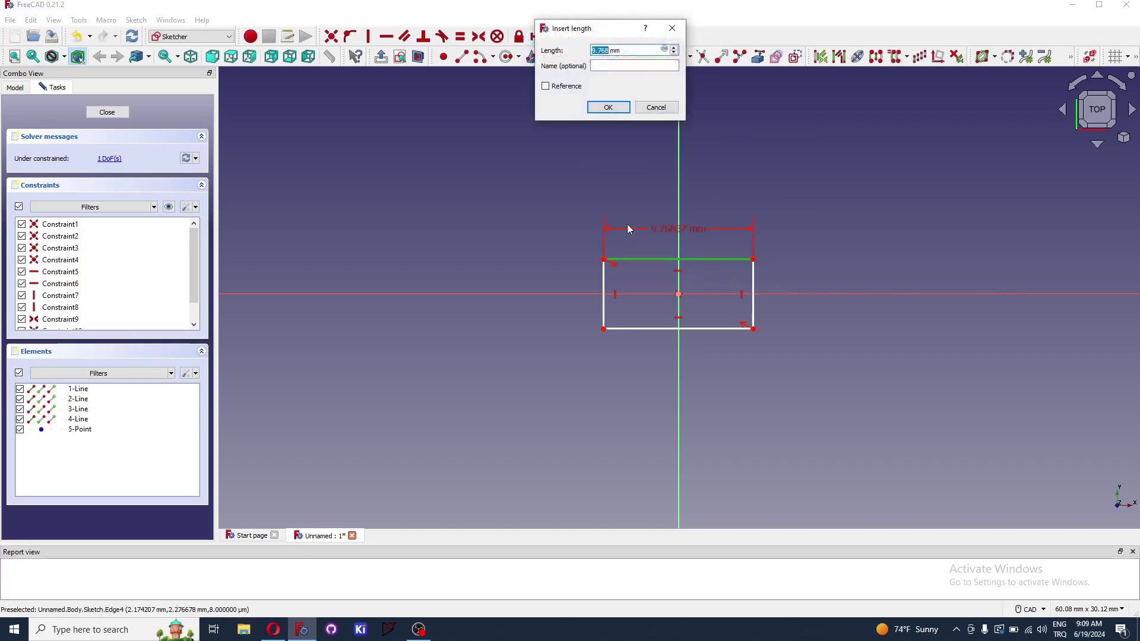
{"action": "type", "text": "5"}
{"action": "key", "text": "Return"}
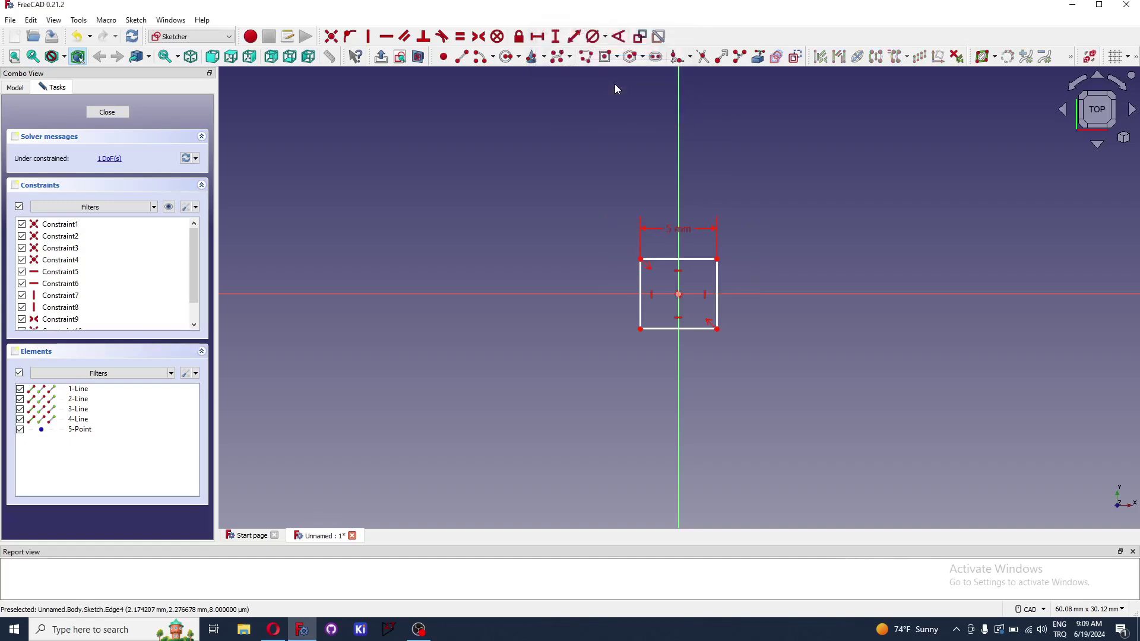
{"action": "left_click", "coordinate": [719, 284]}
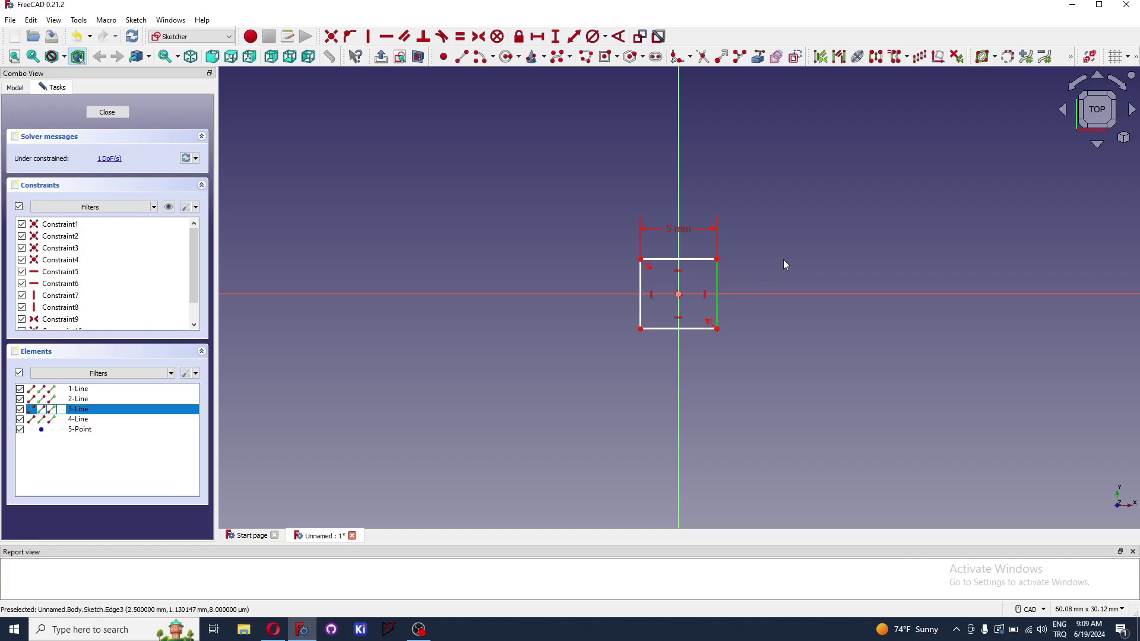
{"action": "left_click", "coordinate": [558, 37]}
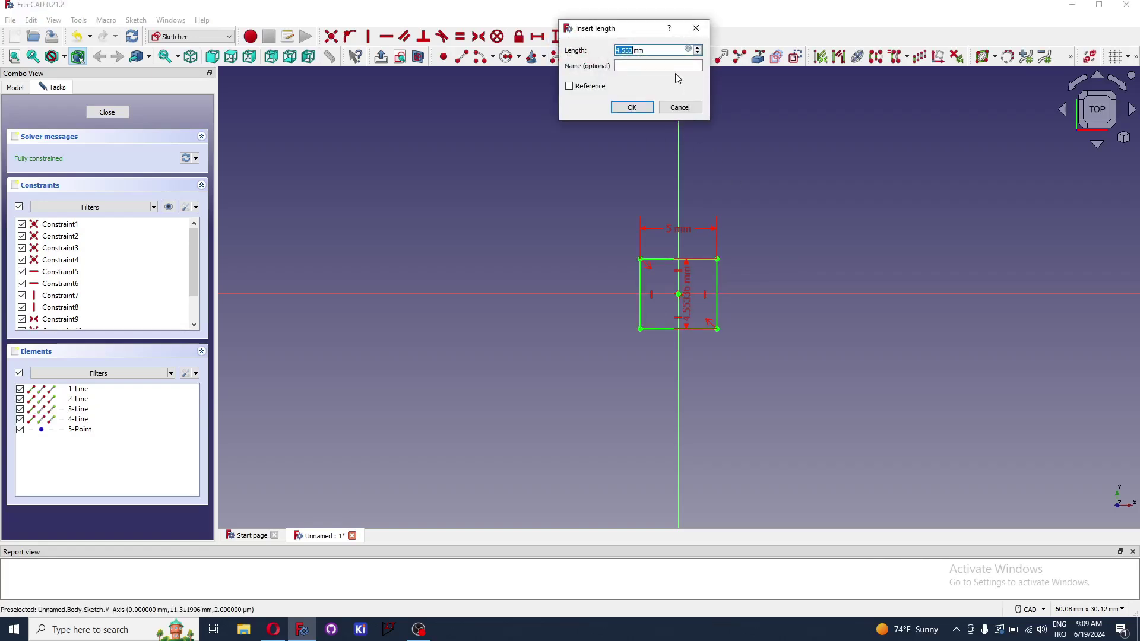
{"action": "type", "text": "3"}
{"action": "key", "text": "Return"}
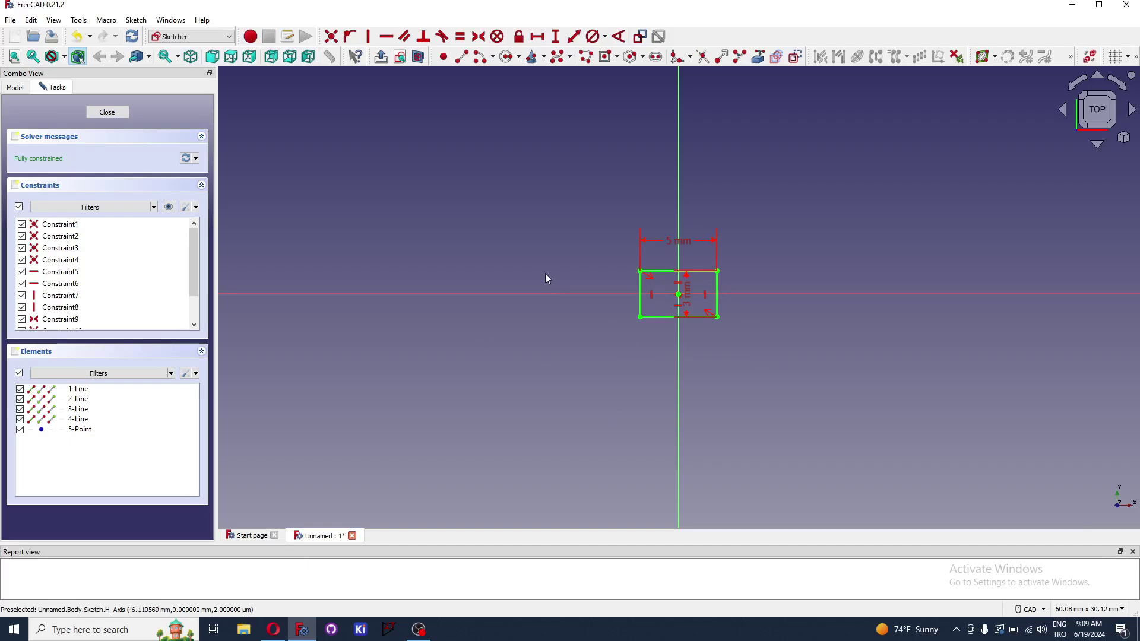
Step: Close the sketch and start an Additive helix feature from it
{"action": "left_click", "coordinate": [108, 113]}
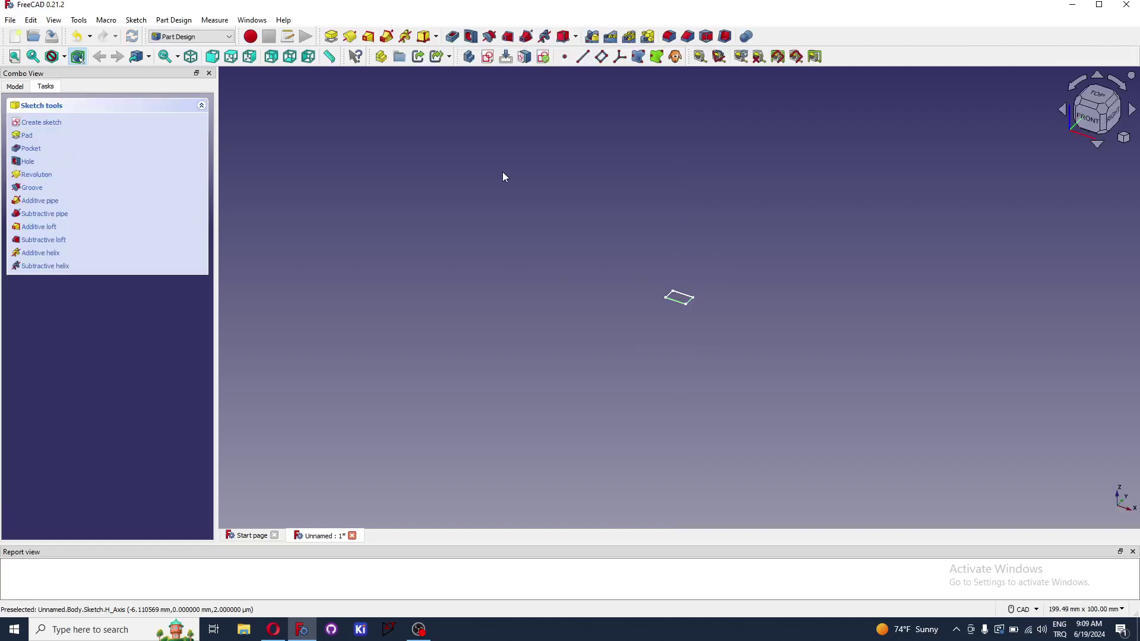
{"action": "left_click", "coordinate": [404, 37]}
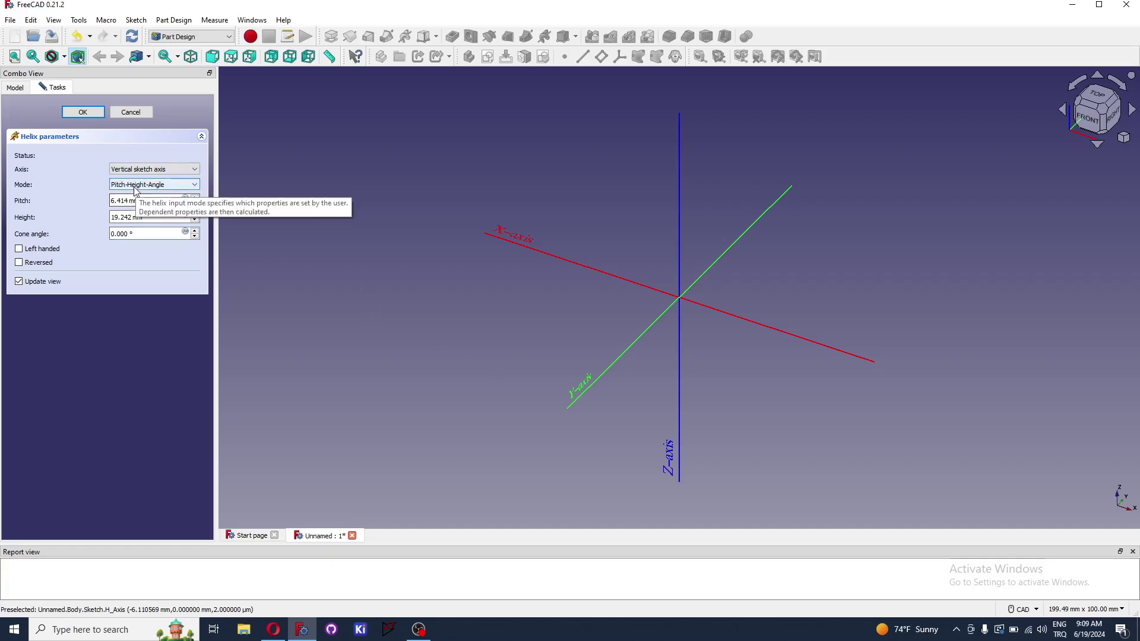
Step: Review the helix preview sweeping the rectangle along the base Z axis
{"action": "scroll", "coordinate": [151, 174], "scroll_direction": "down", "scroll_amount": 1}
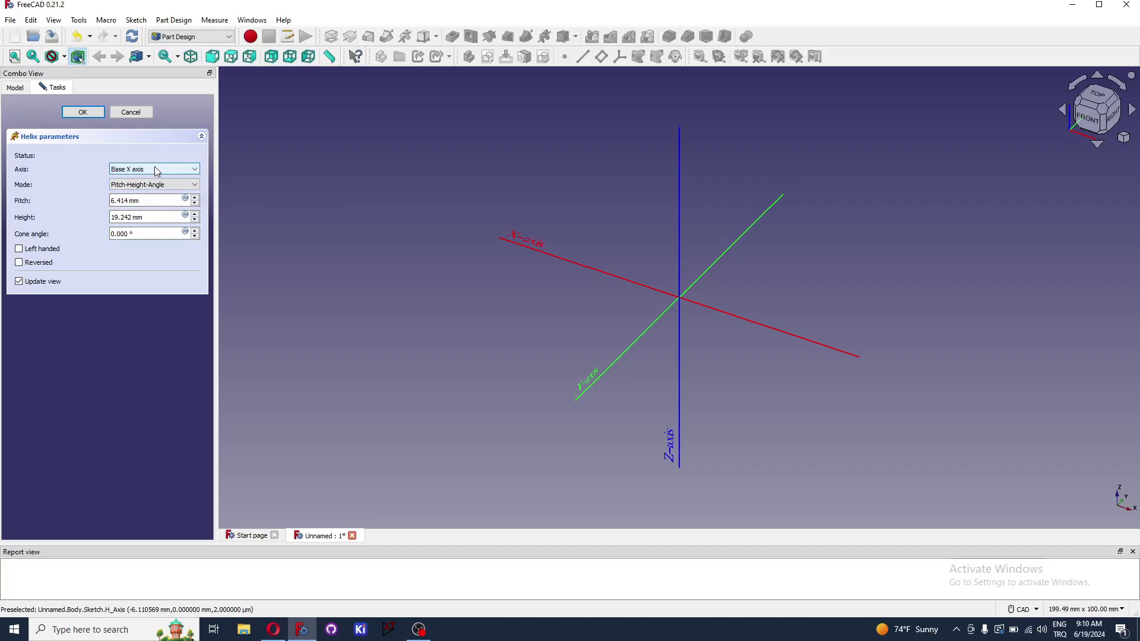
{"action": "scroll", "coordinate": [156, 171], "scroll_direction": "down", "scroll_amount": 2}
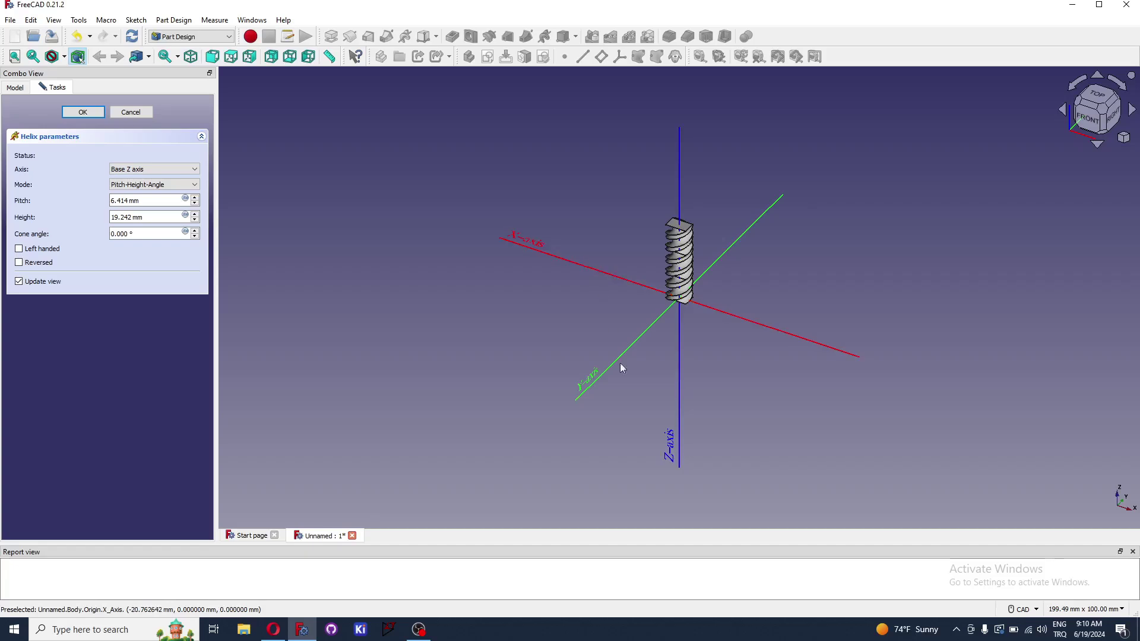
{"action": "scroll", "coordinate": [711, 268], "scroll_direction": "up", "scroll_amount": 3}
{"action": "scroll", "coordinate": [665, 205], "scroll_direction": "up", "scroll_amount": 3}
{"action": "scroll", "coordinate": [665, 204], "scroll_direction": "up", "scroll_amount": 2}
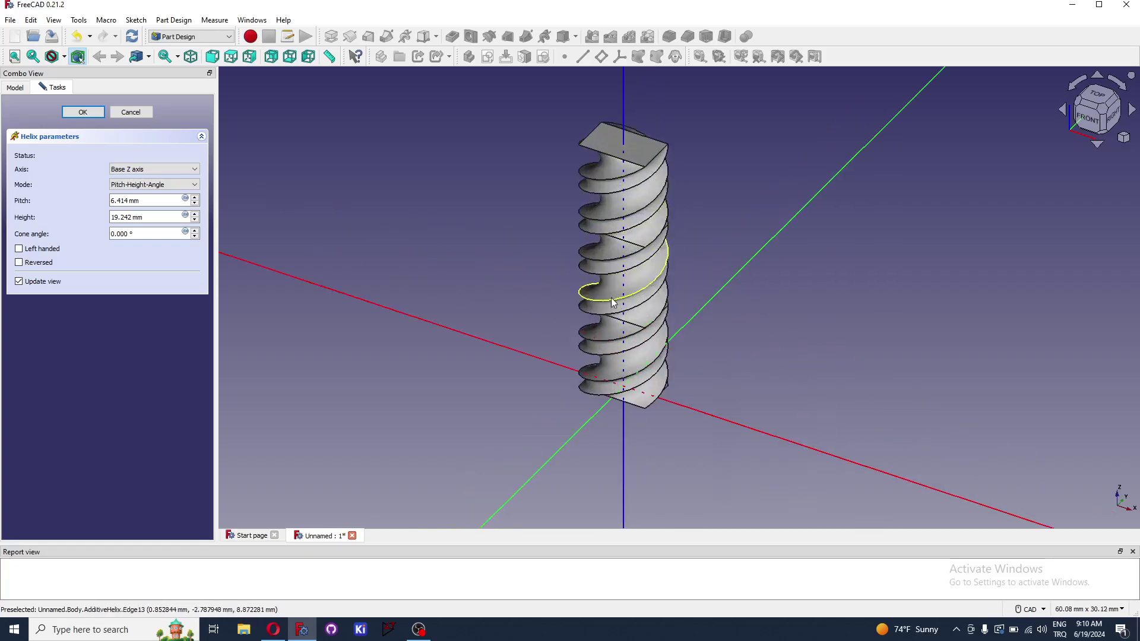
{"action": "scroll", "coordinate": [382, 272], "scroll_direction": "down", "scroll_amount": 5}
{"action": "scroll", "coordinate": [368, 297], "scroll_direction": "down", "scroll_amount": 2}
{"action": "scroll", "coordinate": [409, 357], "scroll_direction": "up", "scroll_amount": 1}
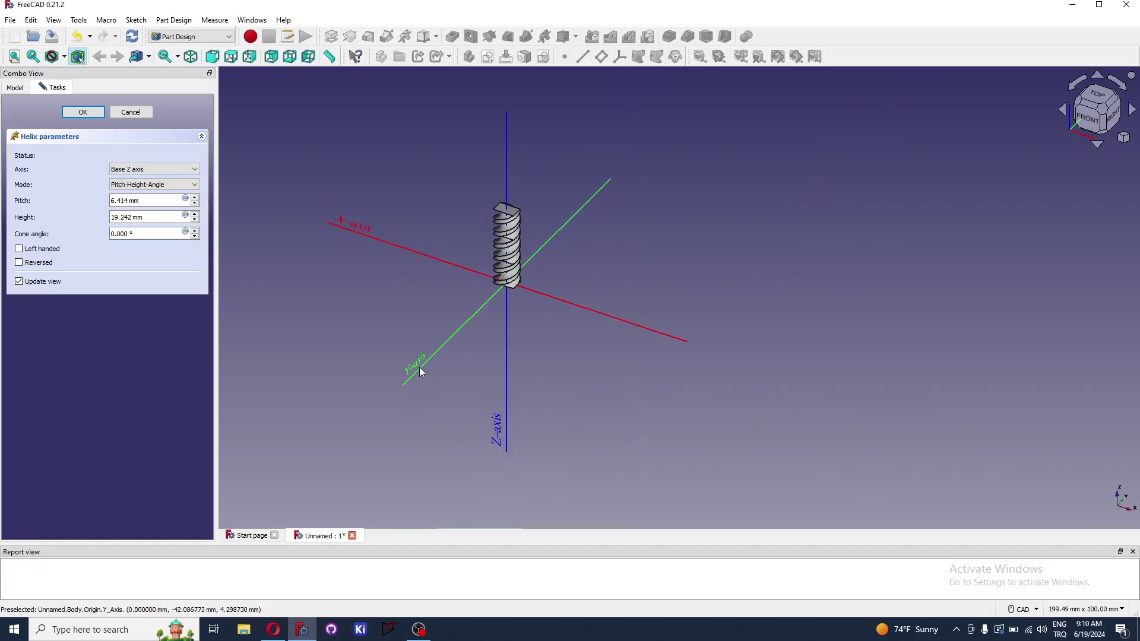
{"action": "scroll", "coordinate": [418, 363], "scroll_direction": "up", "scroll_amount": 3}
{"action": "scroll", "coordinate": [419, 350], "scroll_direction": "down", "scroll_amount": 3}
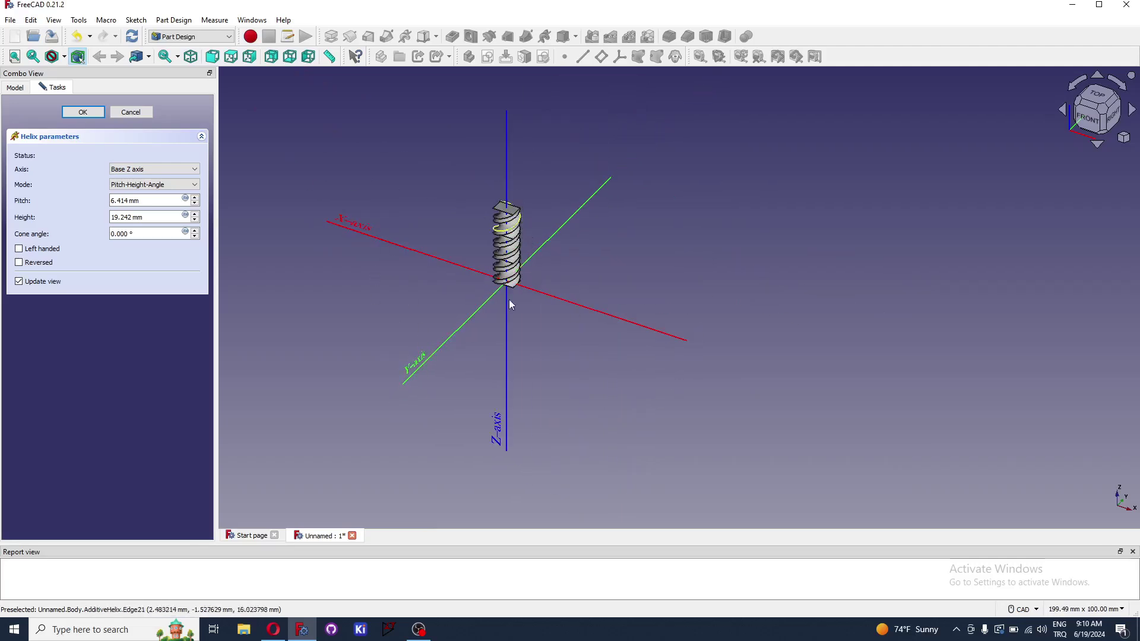
{"action": "scroll", "coordinate": [511, 214], "scroll_direction": "up", "scroll_amount": 1}
{"action": "scroll", "coordinate": [511, 221], "scroll_direction": "up", "scroll_amount": 2}
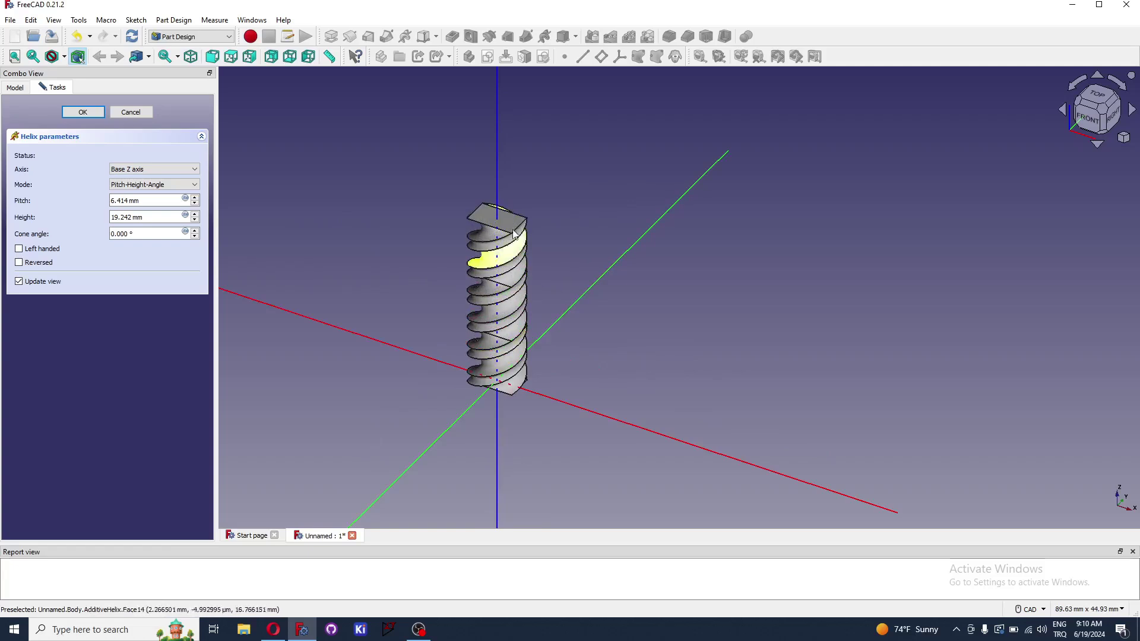
{"action": "scroll", "coordinate": [534, 306], "scroll_direction": "up", "scroll_amount": 1}
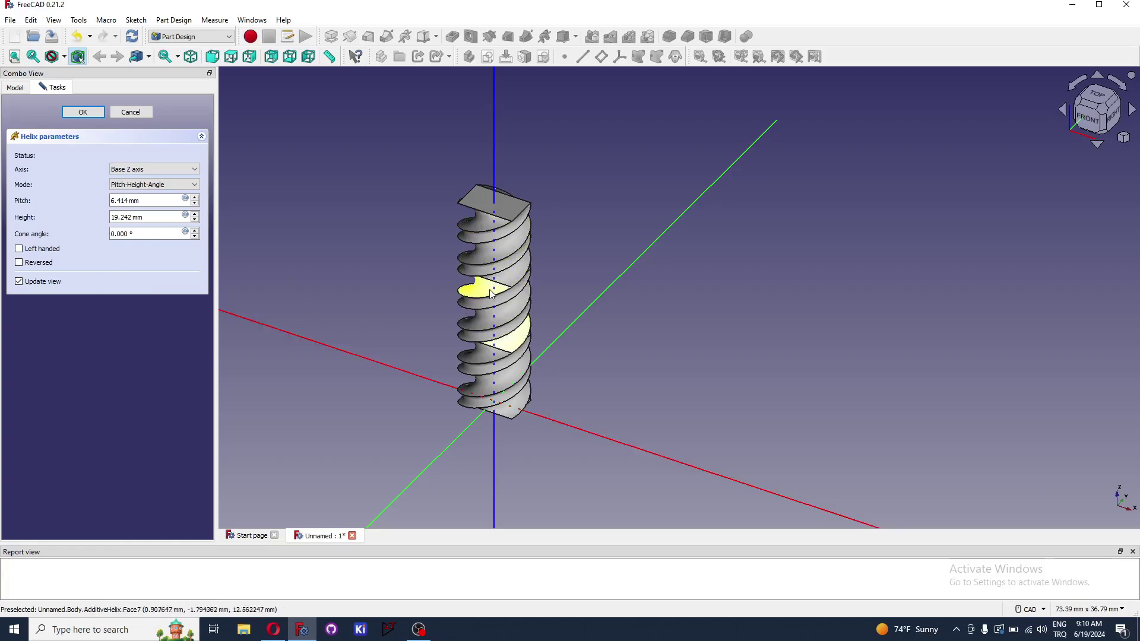
Step: Try Left handed and Reversed, leaving both off so the helix stays right-handed and upward
{"action": "left_click", "coordinate": [34, 252]}
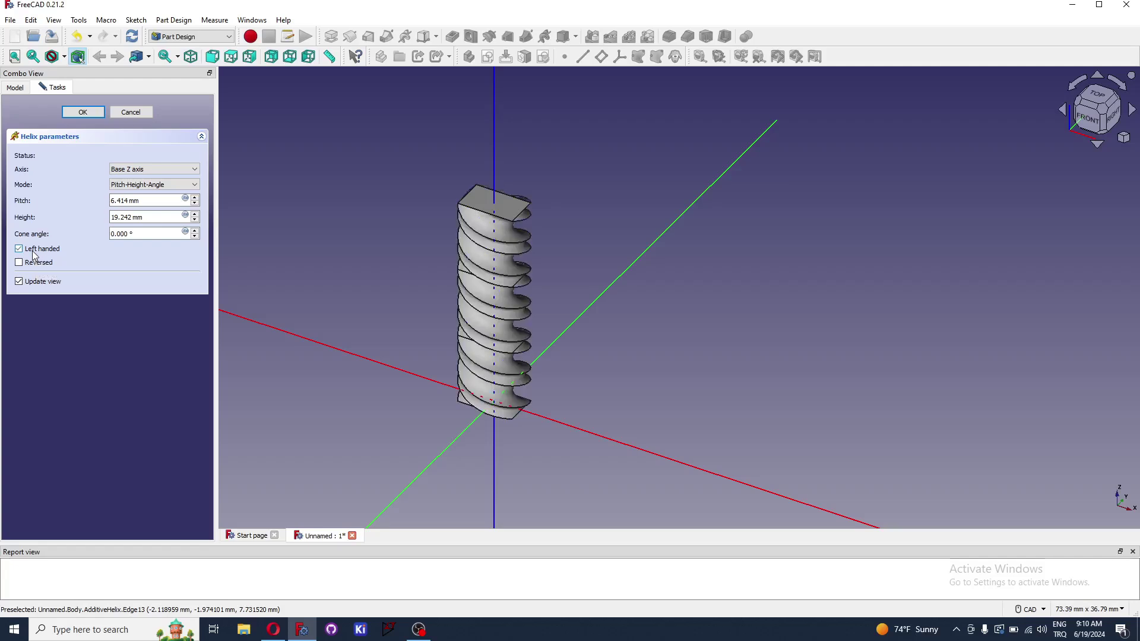
{"action": "left_click", "coordinate": [33, 253]}
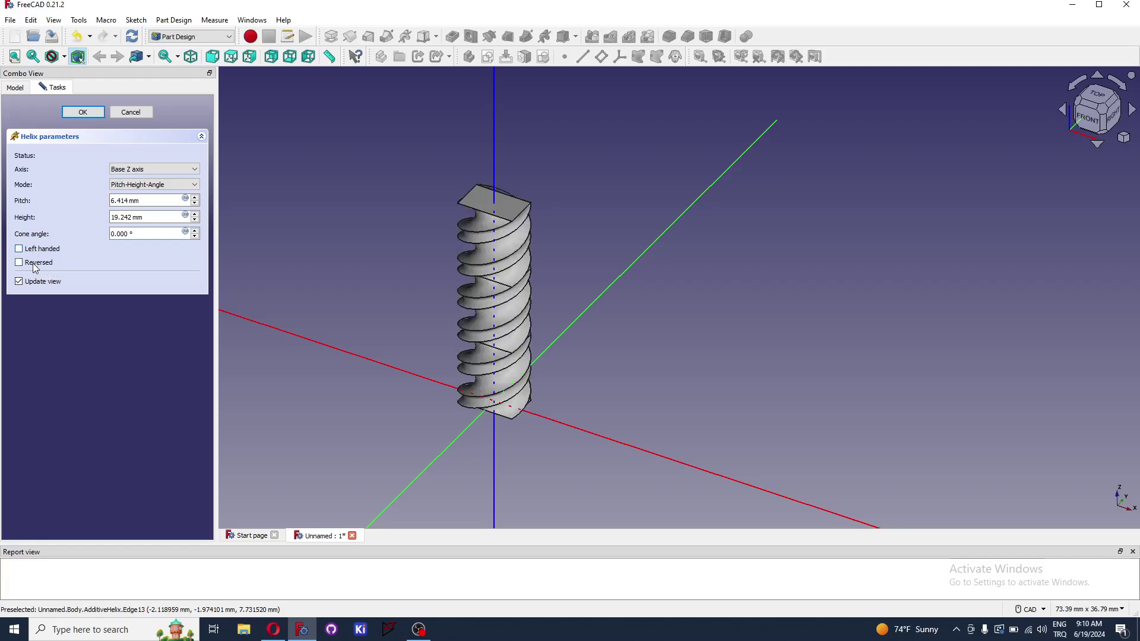
{"action": "scroll", "coordinate": [568, 372], "scroll_direction": "down", "scroll_amount": 2}
{"action": "scroll", "coordinate": [567, 371], "scroll_direction": "down", "scroll_amount": 1}
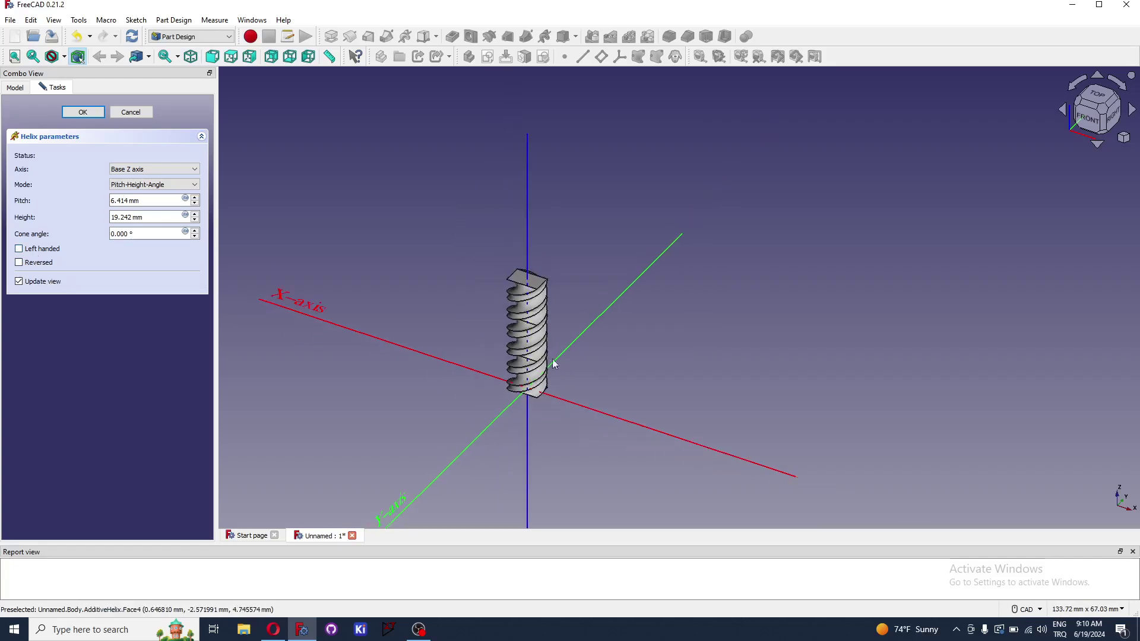
{"action": "left_click", "coordinate": [46, 264]}
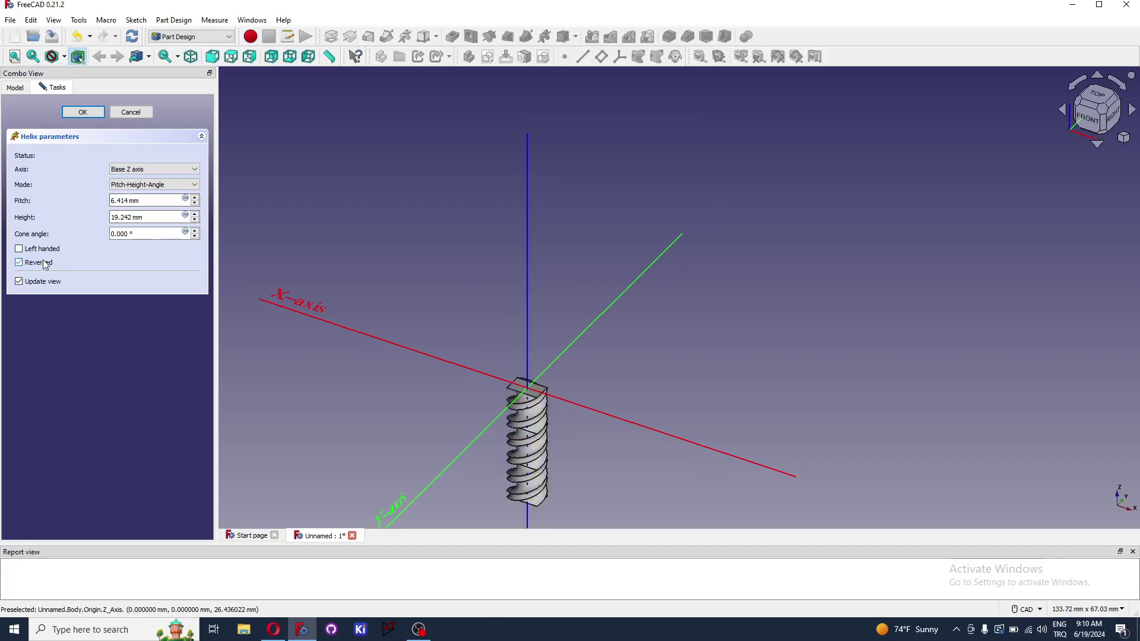
{"action": "left_click", "coordinate": [46, 264]}
{"action": "scroll", "coordinate": [466, 258], "scroll_direction": "up", "scroll_amount": 3}
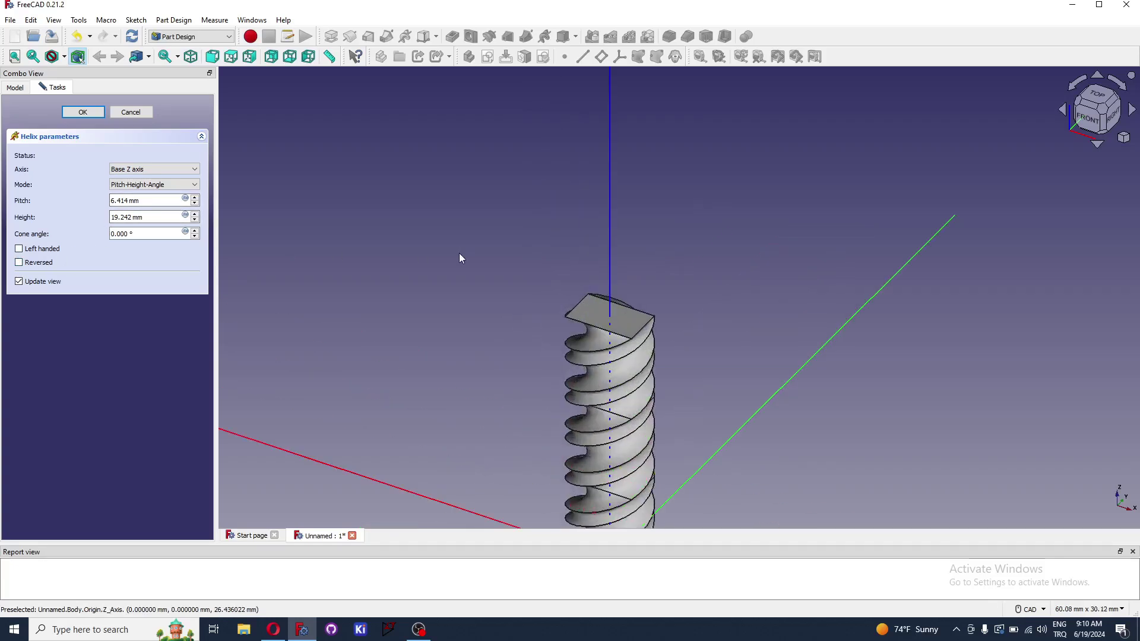
{"action": "scroll", "coordinate": [625, 391], "scroll_direction": "down", "scroll_amount": 2}
{"action": "scroll", "coordinate": [664, 407], "scroll_direction": "up", "scroll_amount": 1}
{"action": "scroll", "coordinate": [664, 407], "scroll_direction": "up", "scroll_amount": 2}
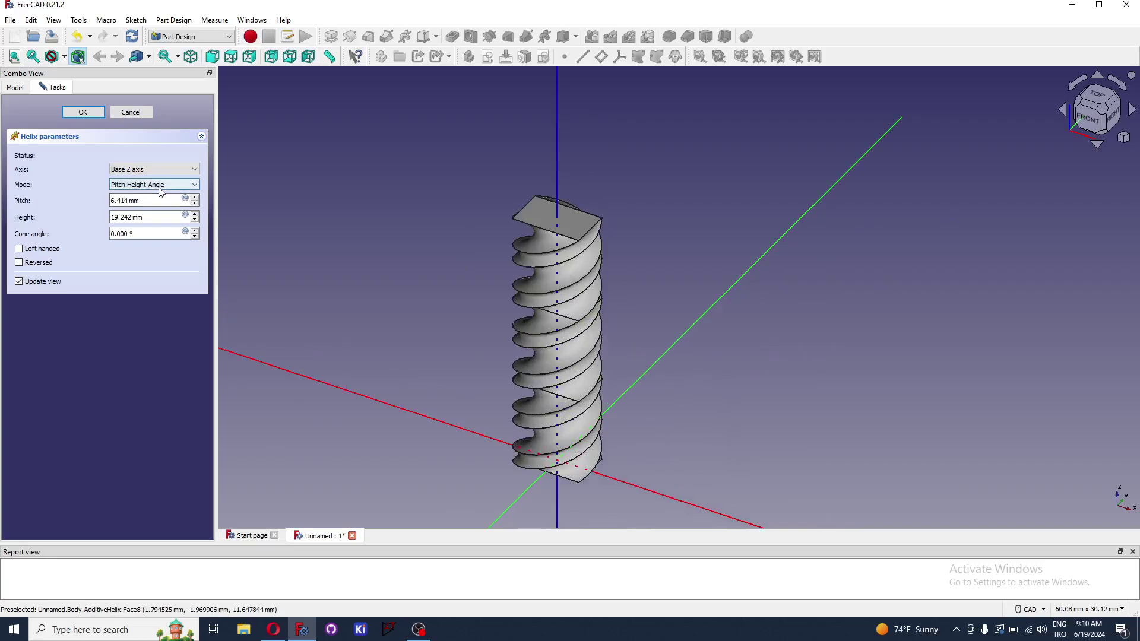
Step: Switch the helix to Height-Turns-Angle mode with a 10 mm height and finish it
{"action": "left_click", "coordinate": [172, 185]}
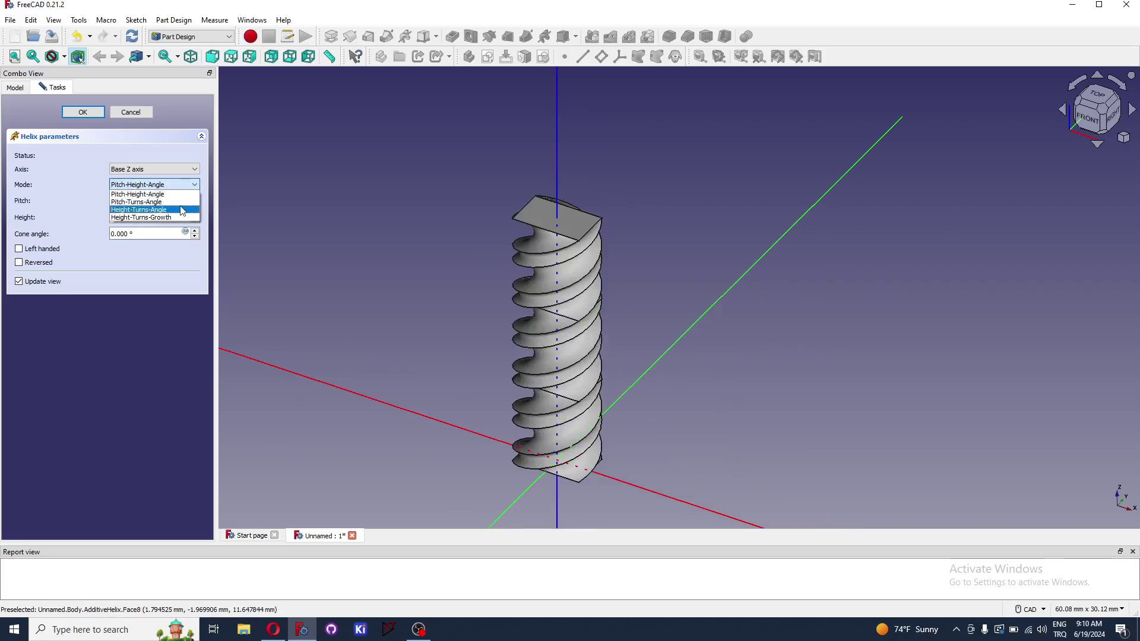
{"action": "left_click", "coordinate": [183, 211]}
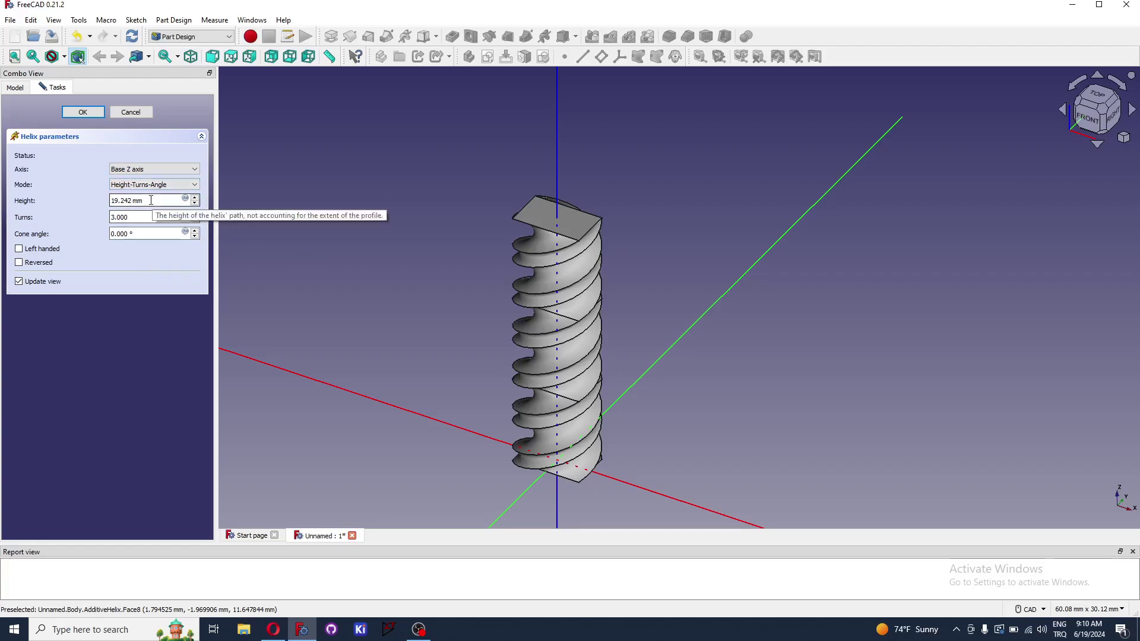
{"action": "key", "text": "Tab"}
{"action": "type", "text": "10"}
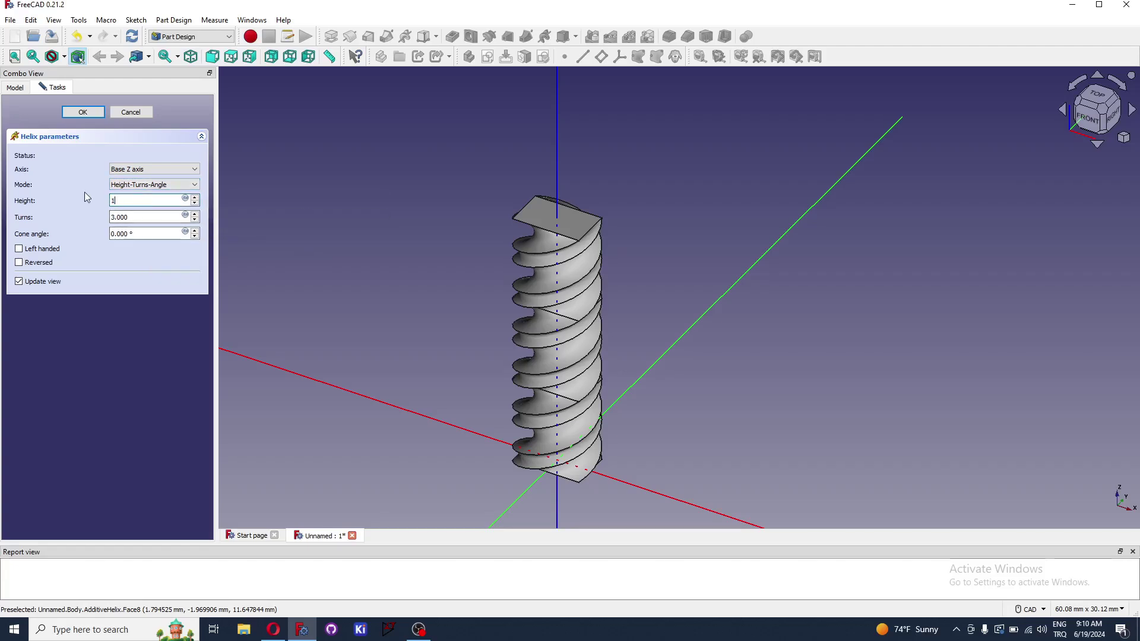
{"action": "key", "text": "Return"}
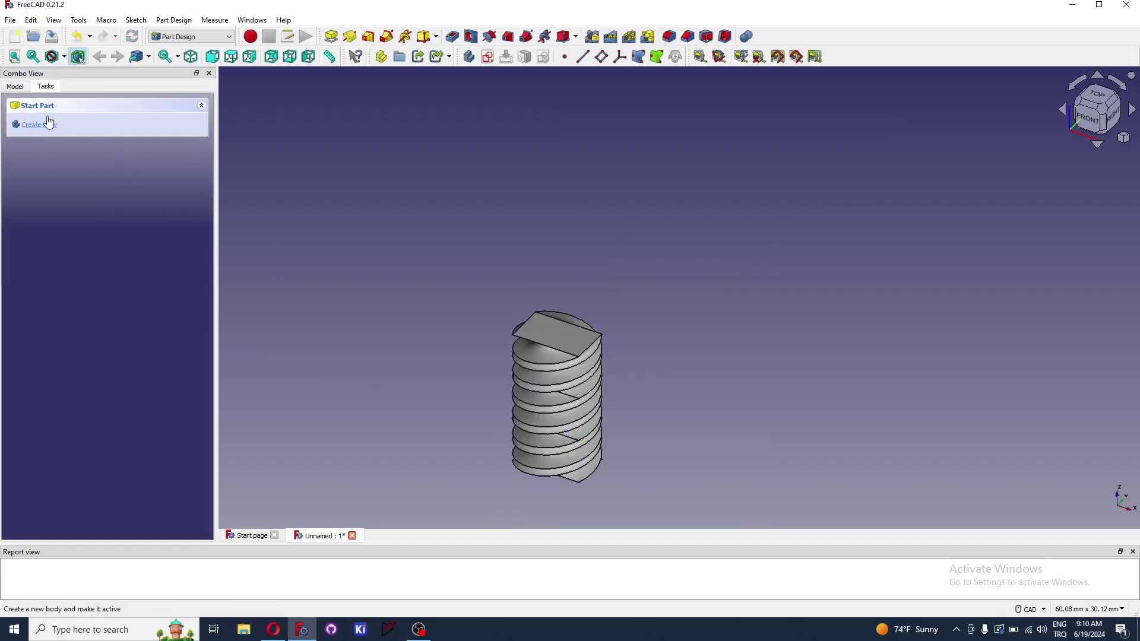
Step: Reopen the AdditiveHelix from the Model tree to edit its parameters
{"action": "left_click", "coordinate": [16, 86]}
{"action": "double_click", "coordinate": [66, 138]}
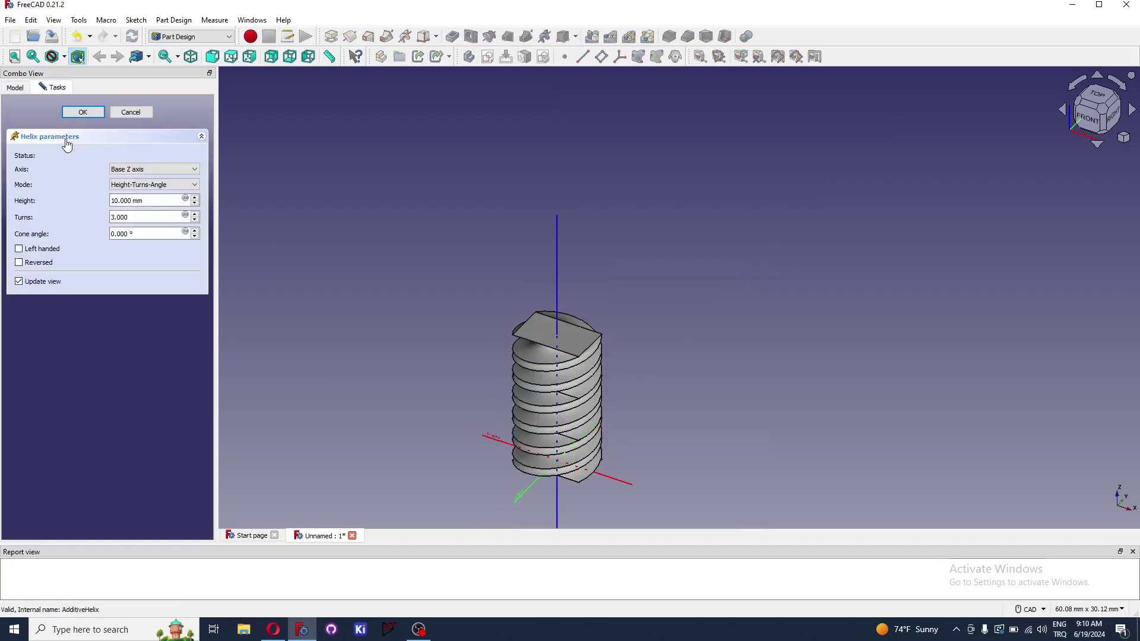
{"action": "scroll", "coordinate": [158, 171], "scroll_direction": "up", "scroll_amount": 1}
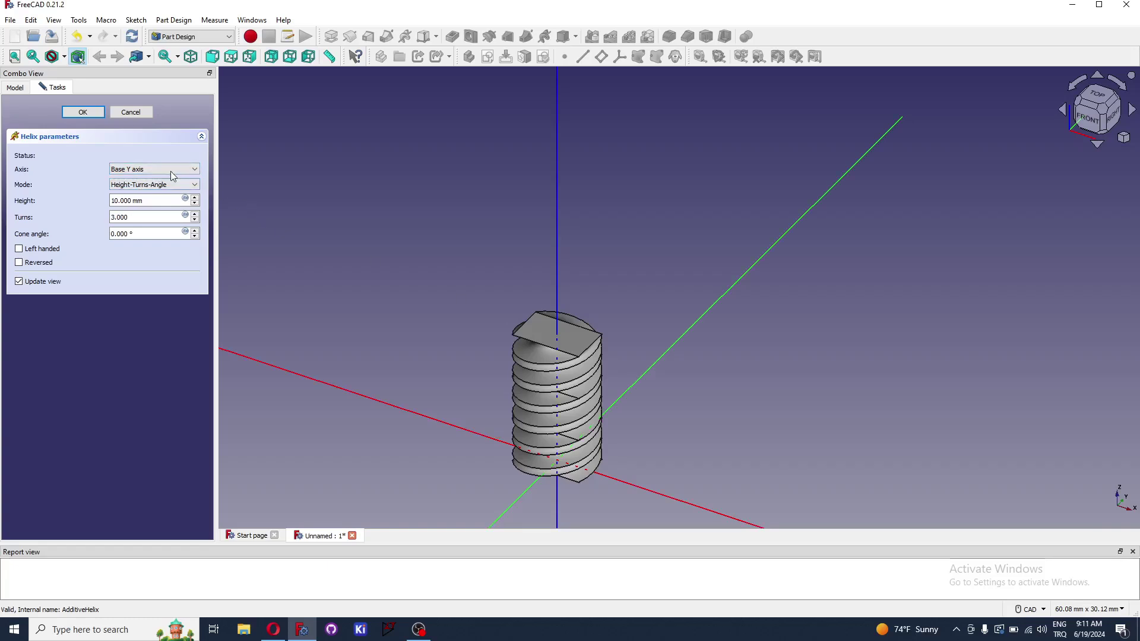
{"action": "scroll", "coordinate": [558, 460], "scroll_direction": "up", "scroll_amount": 2}
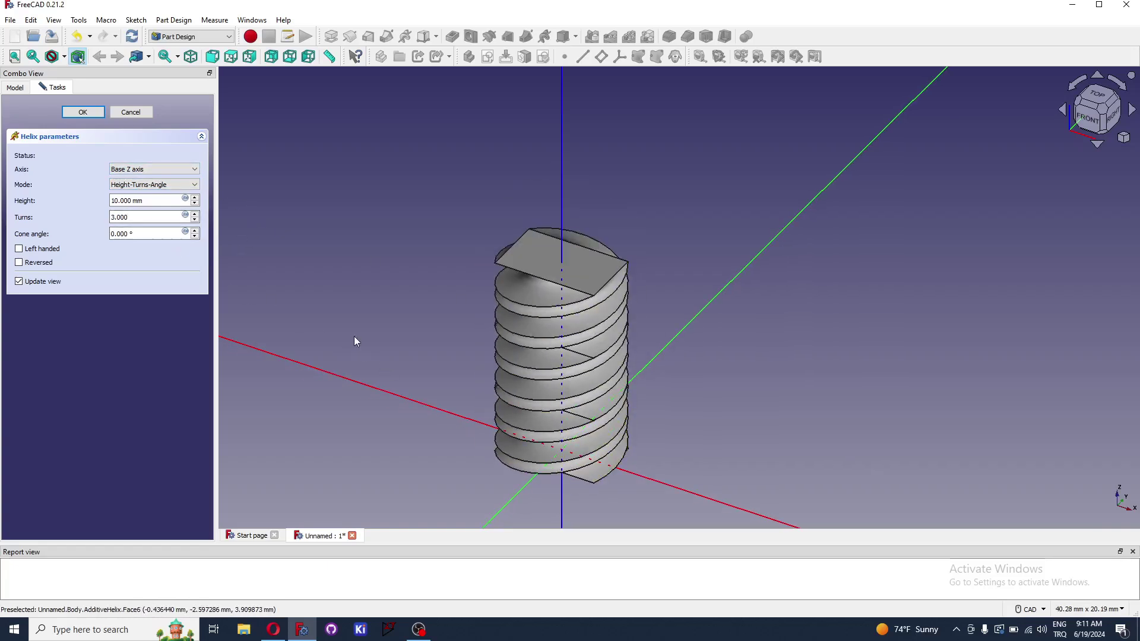
{"action": "scroll", "coordinate": [603, 458], "scroll_direction": "up", "scroll_amount": 1}
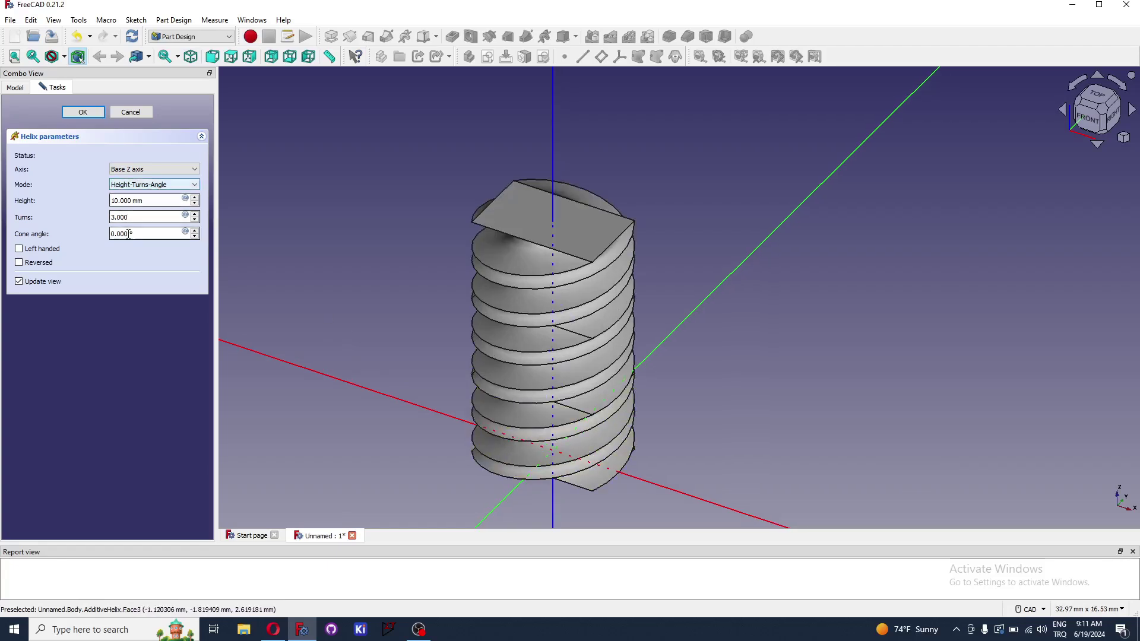
Step: Step the helix Turns value to 10, then nudge the cone angle up to 1°
{"action": "left_click", "coordinate": [196, 221]}
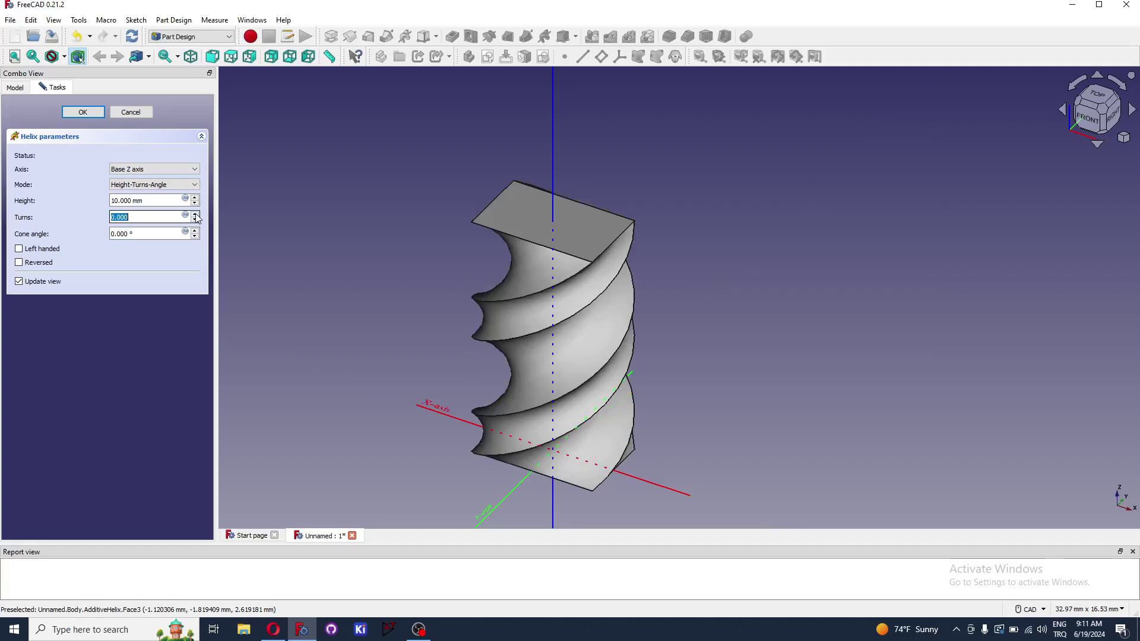
{"action": "left_click", "coordinate": [195, 215]}
{"action": "left_click", "coordinate": [195, 215]}
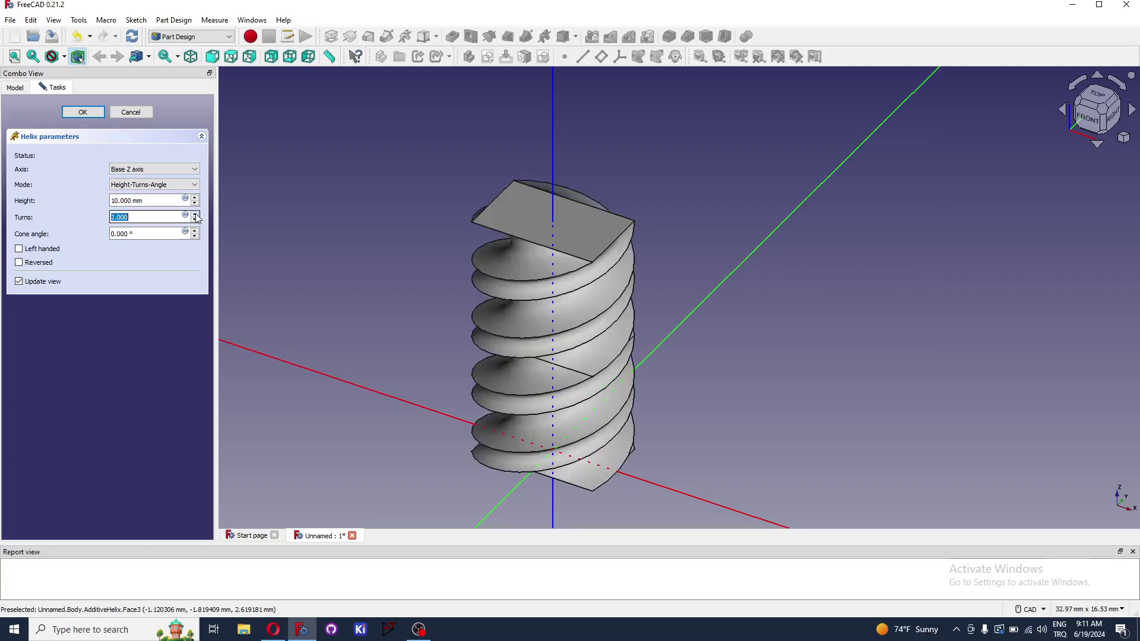
{"action": "left_click", "coordinate": [195, 215]}
{"action": "left_click", "coordinate": [195, 215]}
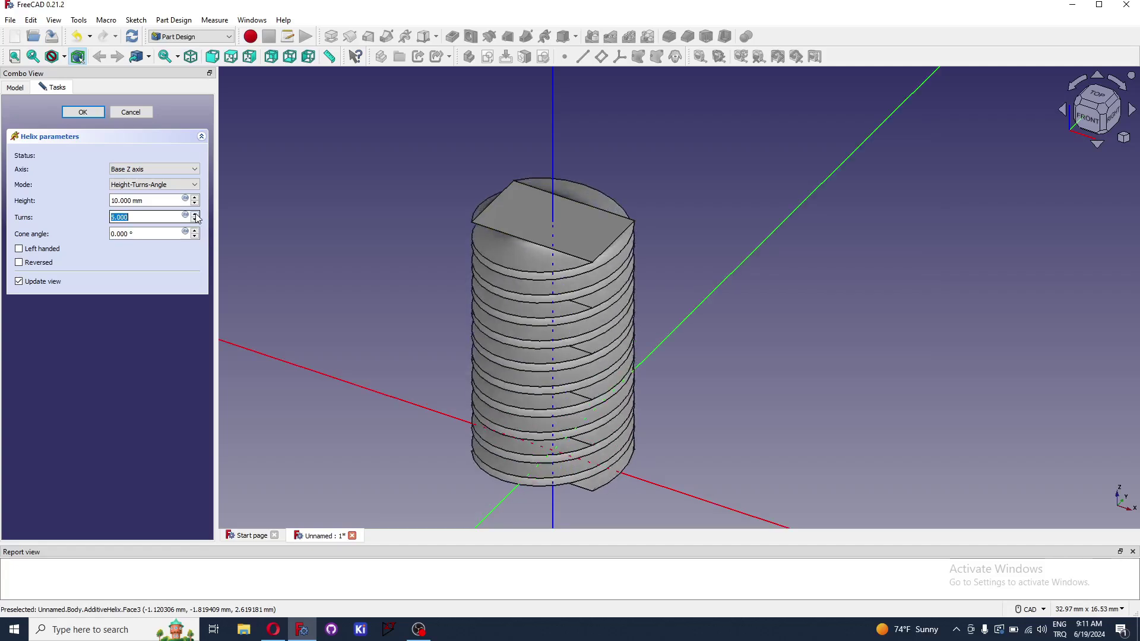
{"action": "left_click", "coordinate": [196, 215]}
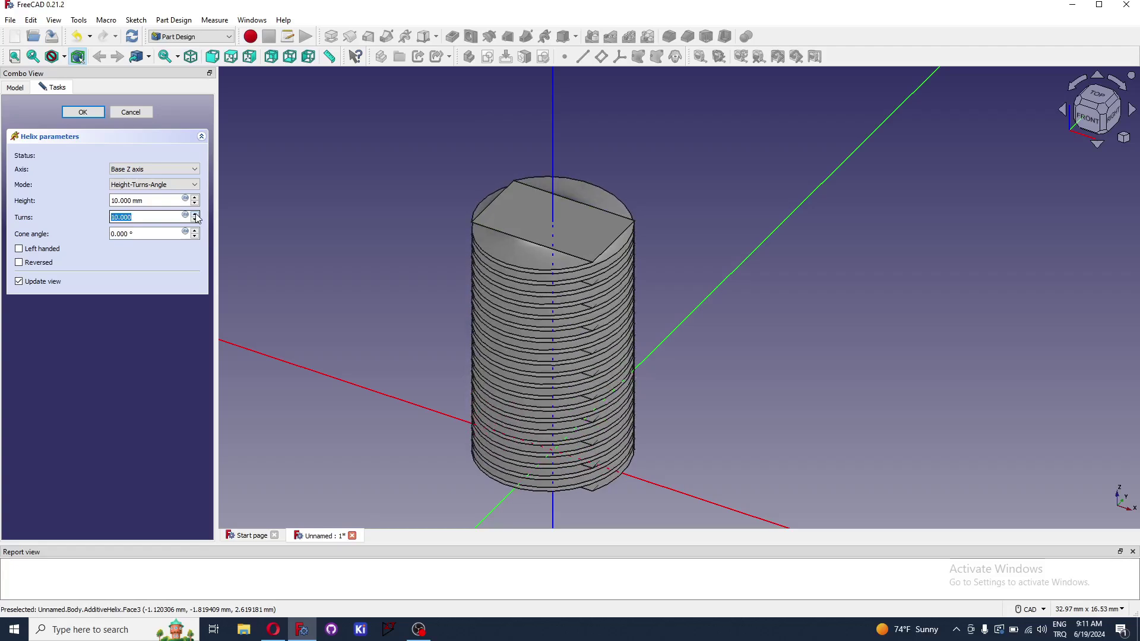
{"action": "left_click", "coordinate": [196, 215]}
{"action": "left_click", "coordinate": [196, 220]}
{"action": "left_click", "coordinate": [196, 220]}
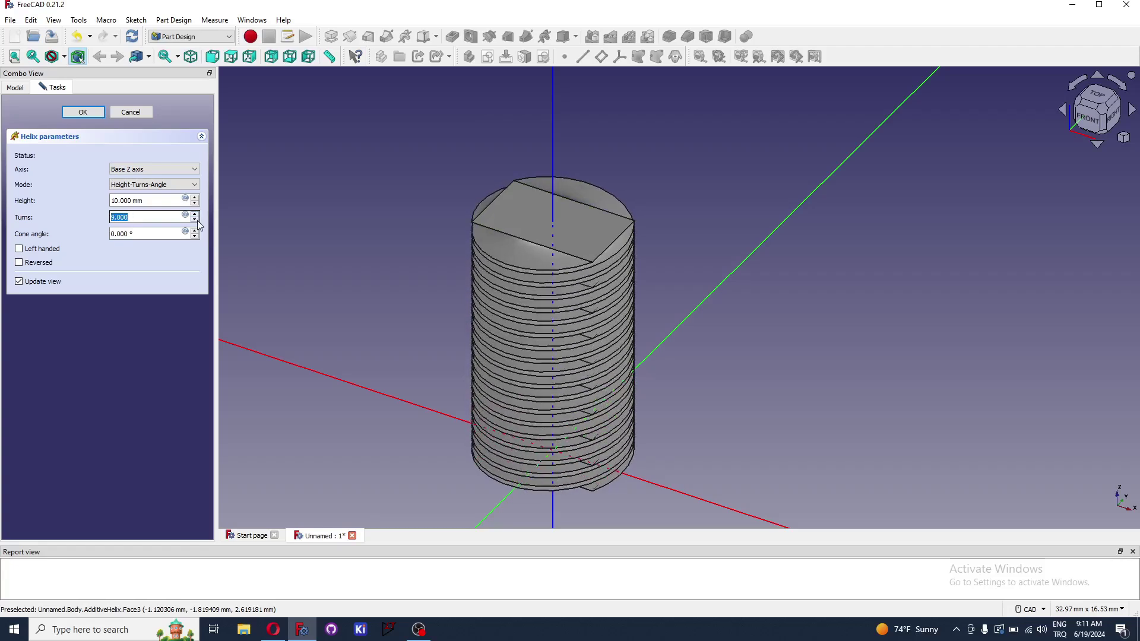
{"action": "left_click", "coordinate": [195, 215]}
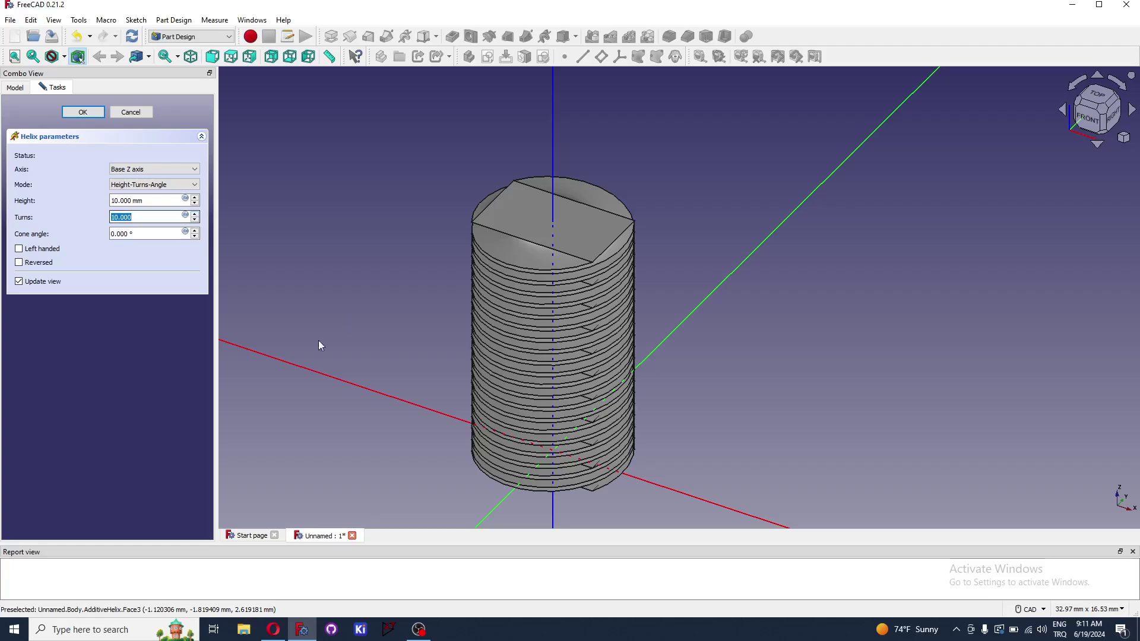
{"action": "left_click", "coordinate": [196, 231]}
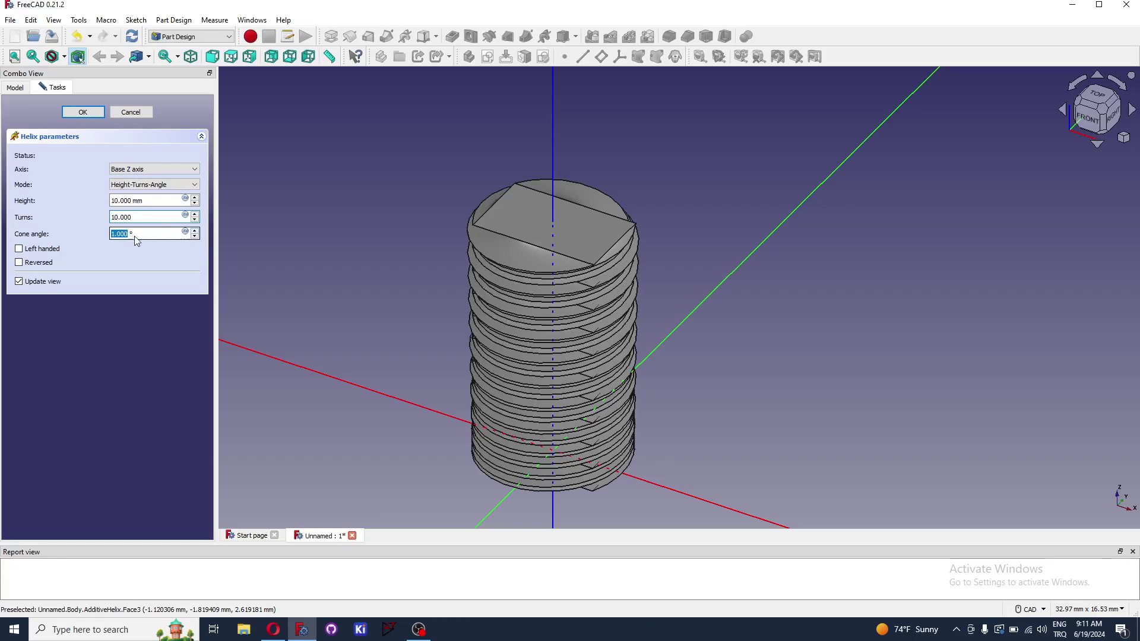
Step: Raise the cone angle to 4° and reduce turns to 5, orbiting to inspect the flared coil
{"action": "scroll", "coordinate": [123, 235], "scroll_direction": "up", "scroll_amount": 3}
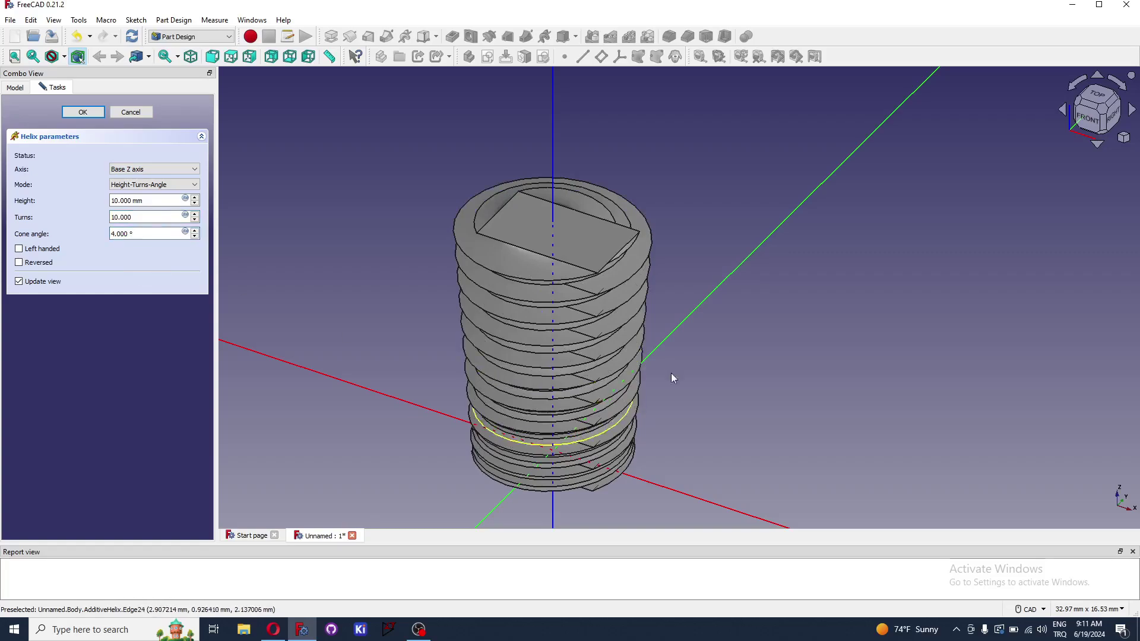
{"action": "mouse_move", "coordinate": [671, 373]}
{"action": "middle_mouse_down"}
{"action": "mouse_move", "coordinate": [673, 414]}
{"action": "mouse_move", "coordinate": [729, 364]}
{"action": "mouse_move", "coordinate": [779, 427]}
{"action": "mouse_move", "coordinate": [875, 448]}
{"action": "mouse_move", "coordinate": [781, 387]}
{"action": "middle_mouse_up"}
{"action": "key", "text": "0"}
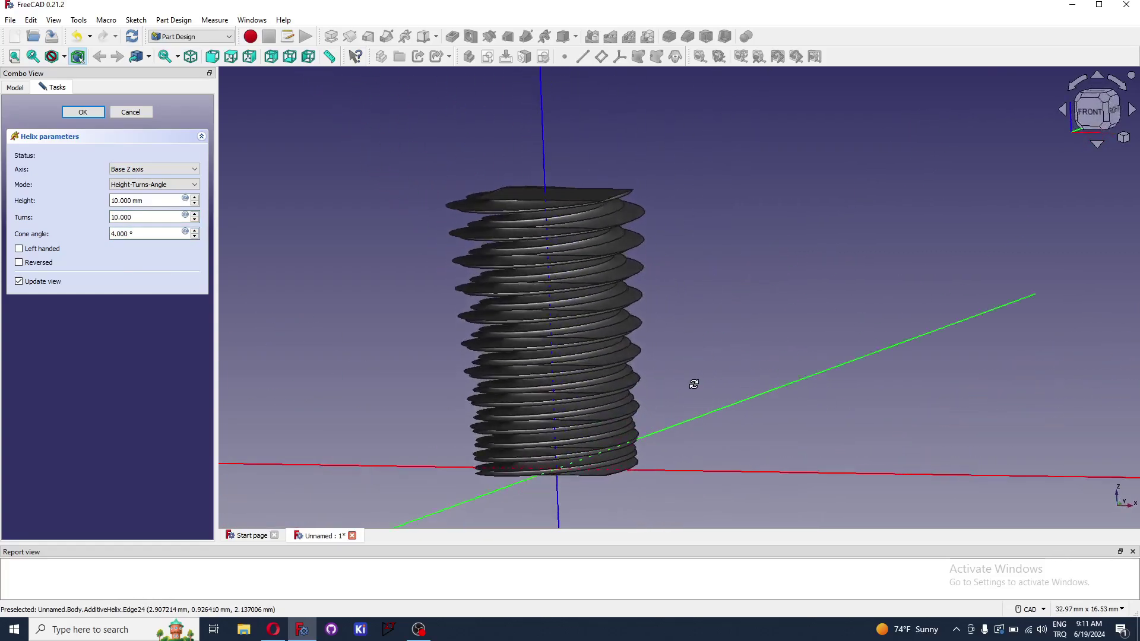
{"action": "left_click", "coordinate": [195, 221]}
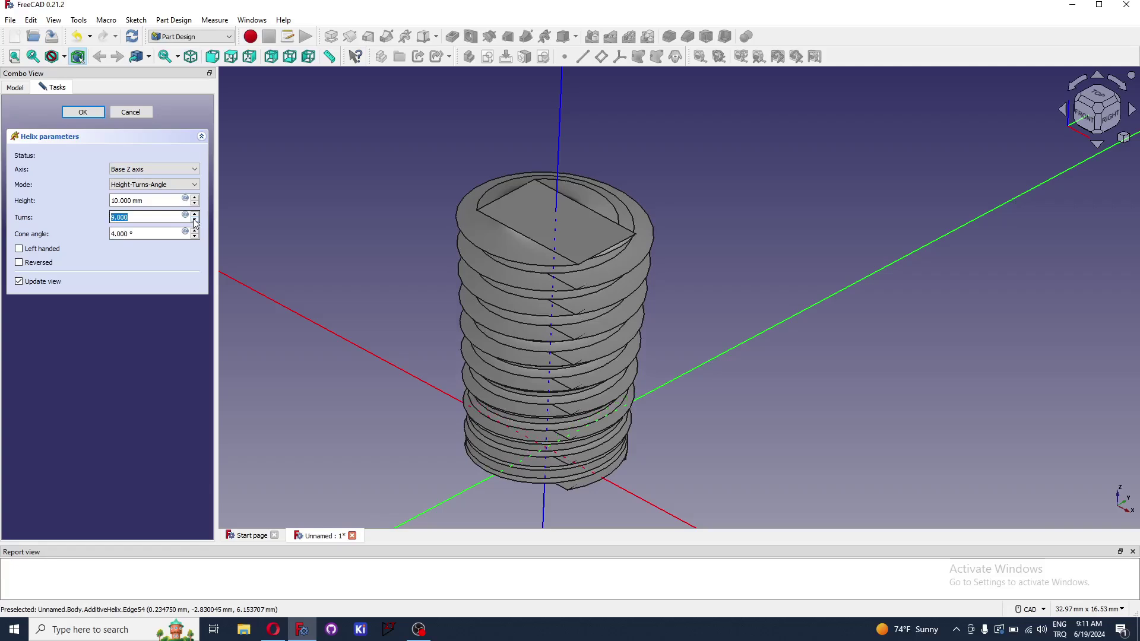
{"action": "left_click", "coordinate": [195, 221]}
{"action": "middle_click_drag", "start_coordinate": [778, 427], "coordinate": [729, 383]}
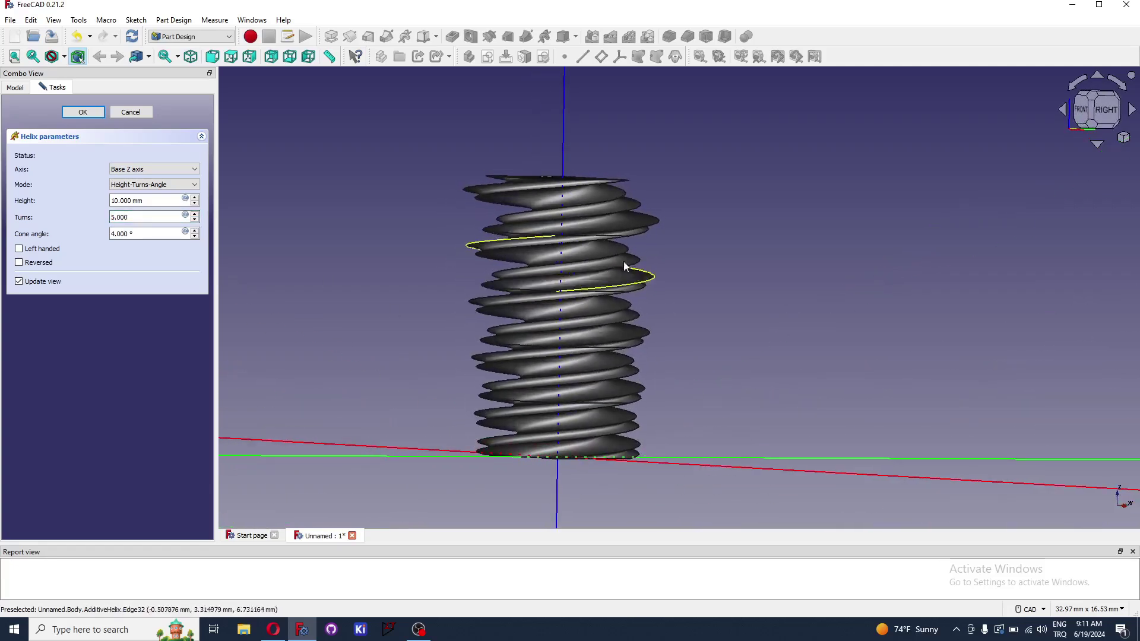
{"action": "scroll", "coordinate": [618, 243], "scroll_direction": "up", "scroll_amount": 3}
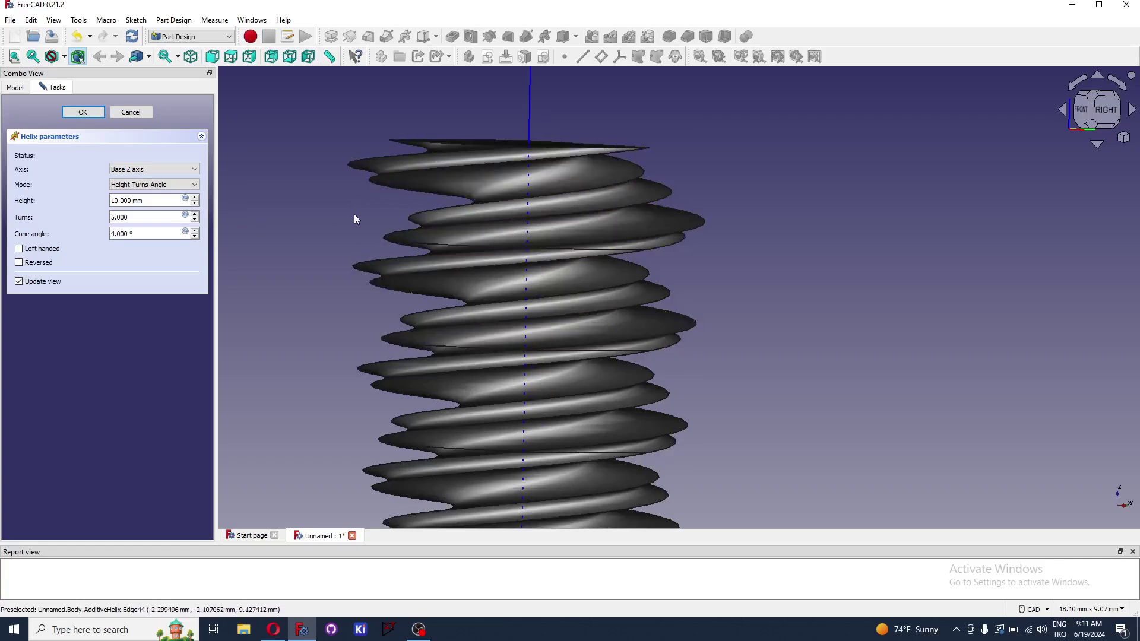
{"action": "scroll", "coordinate": [429, 273], "scroll_direction": "down", "scroll_amount": 4}
{"action": "middle_click_drag", "start_coordinate": [507, 231], "coordinate": [555, 274]}
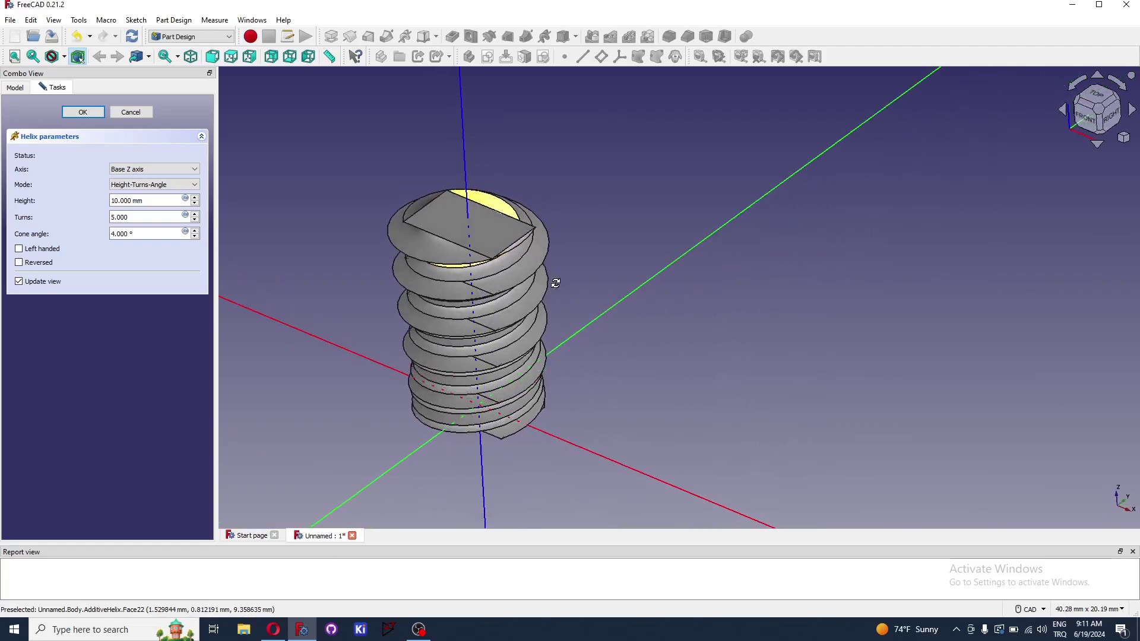
{"action": "left_click", "coordinate": [150, 234]}
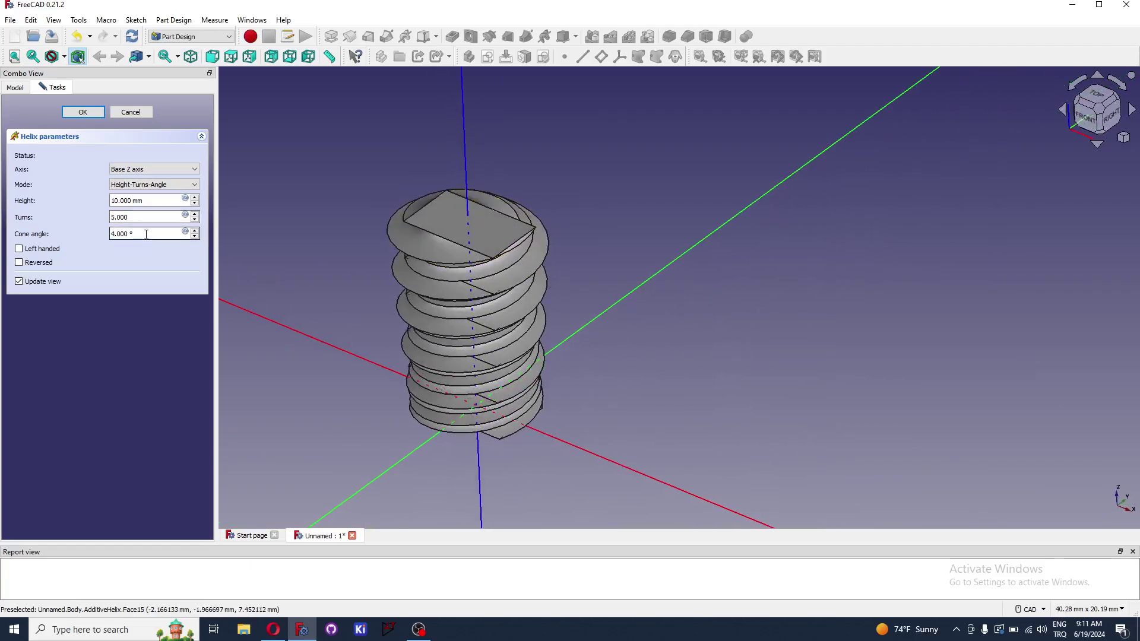
Step: Set the cone angle back to 0° and confirm the straight 5-turn, 10 mm helix
{"action": "type", "text": "0"}
{"action": "mouse_move", "coordinate": [535, 356]}
{"action": "middle_mouse_down"}
{"action": "mouse_move", "coordinate": [555, 305]}
{"action": "mouse_move", "coordinate": [473, 288]}
{"action": "mouse_move", "coordinate": [527, 320]}
{"action": "middle_mouse_up"}
{"action": "scroll", "coordinate": [555, 297], "scroll_direction": "up", "scroll_amount": 2}
{"action": "scroll", "coordinate": [514, 294], "scroll_direction": "down", "scroll_amount": 2}
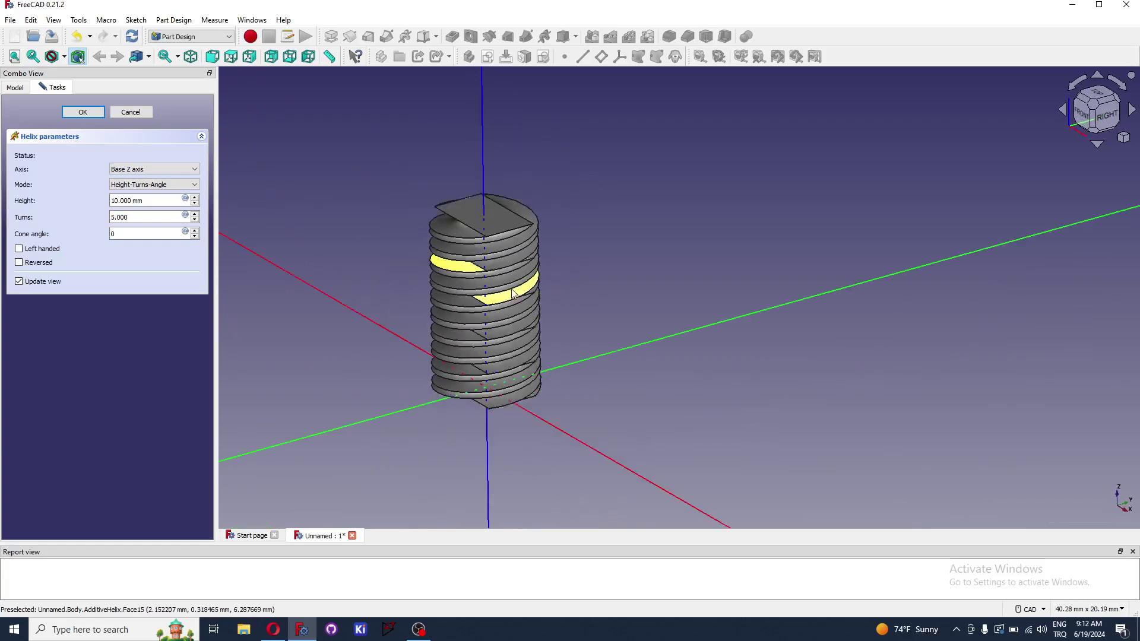
{"action": "scroll", "coordinate": [514, 294], "scroll_direction": "up", "scroll_amount": 1}
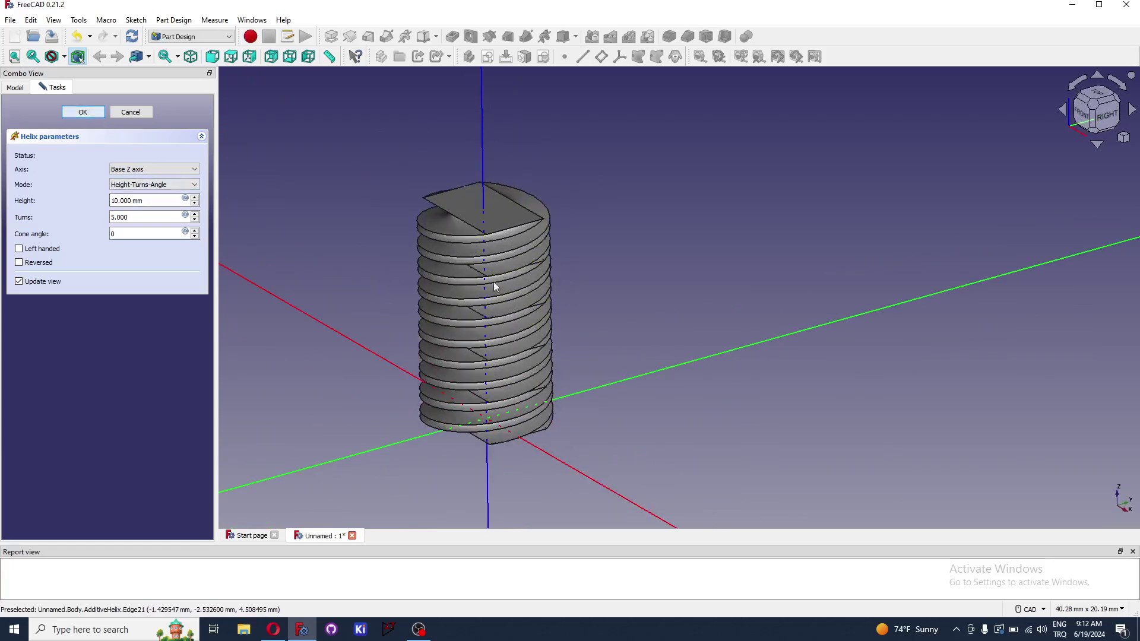
{"action": "key", "text": "Return"}
{"action": "mouse_move", "coordinate": [507, 280]}
{"action": "middle_mouse_down"}
{"action": "mouse_move", "coordinate": [595, 342]}
{"action": "mouse_move", "coordinate": [672, 364]}
{"action": "mouse_move", "coordinate": [763, 272]}
{"action": "mouse_move", "coordinate": [762, 319]}
{"action": "middle_mouse_up"}
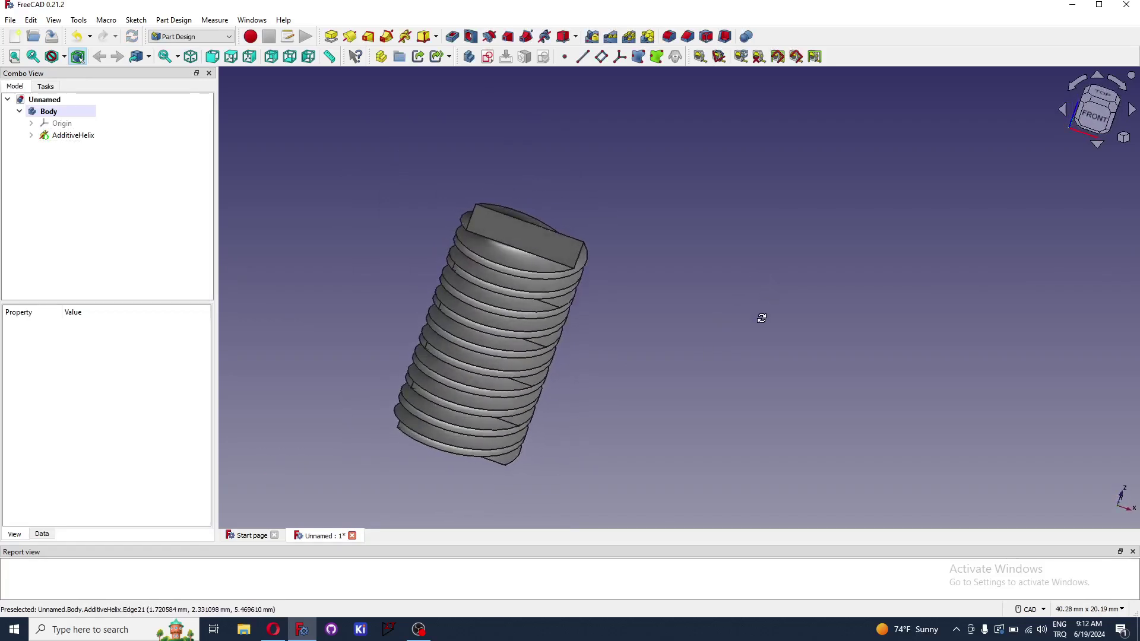